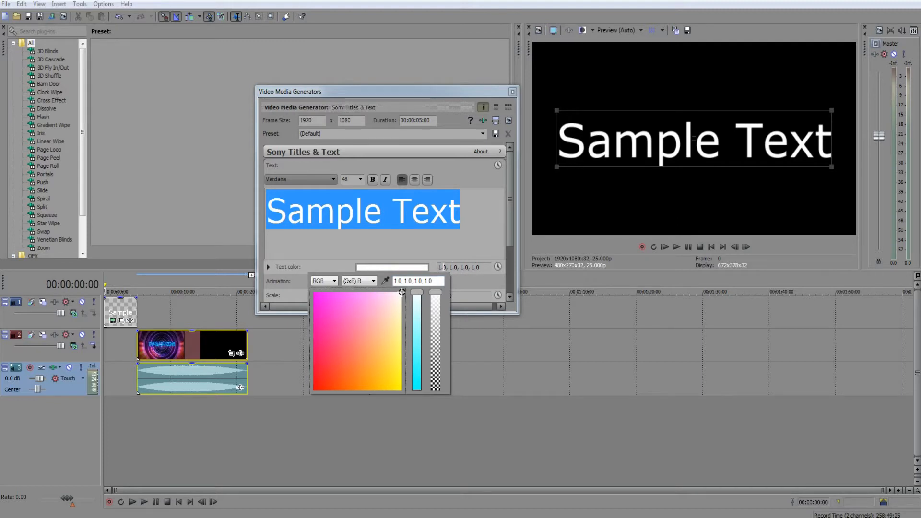
Replace the sample text of the title clip with "tutorial" and close the media generator
{"action": "left_click", "coordinate": [463, 264]}
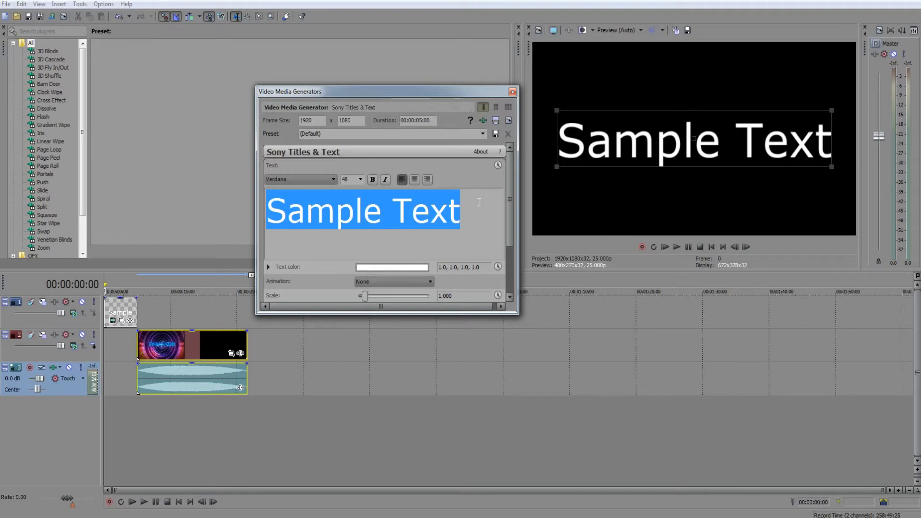
{"action": "left_click_drag", "start_coordinate": [486, 199], "coordinate": [260, 227]}
{"action": "type", "text": "tutorial"}
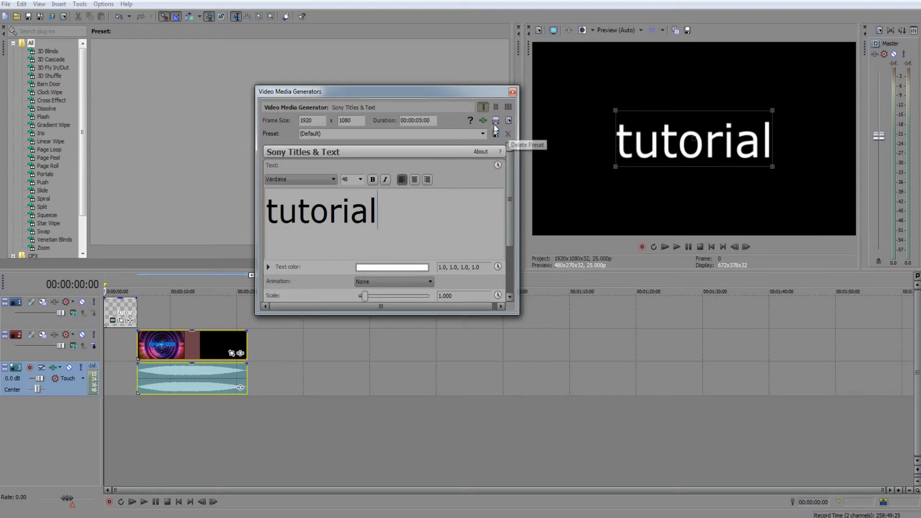
{"action": "left_click", "coordinate": [512, 91]}
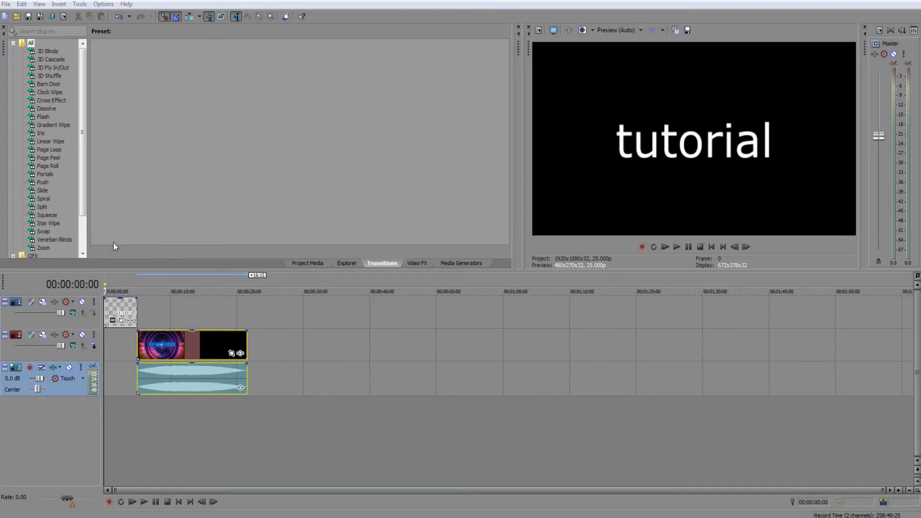
Select the whole project range and play it from the start to preview the title followed by the intro clip
{"action": "double_click", "coordinate": [121, 282]}
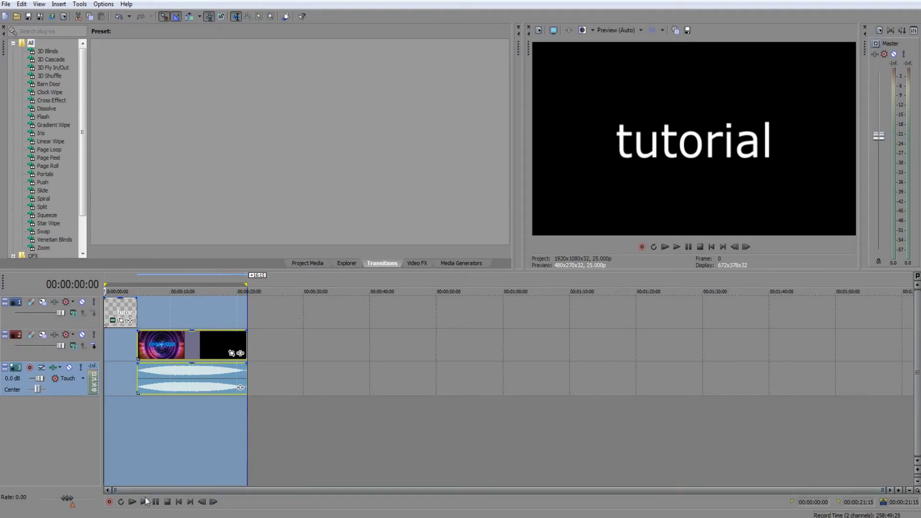
{"action": "left_click", "coordinate": [131, 502]}
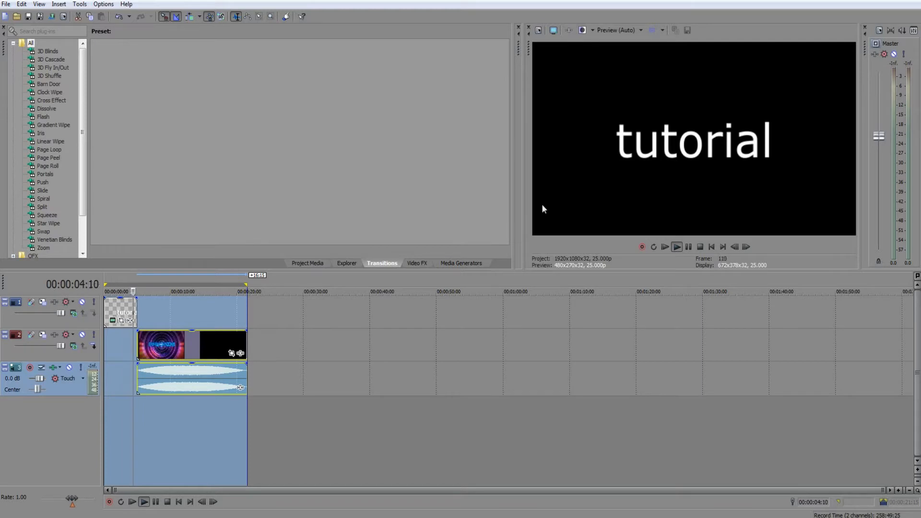
{"action": "left_click", "coordinate": [167, 501]}
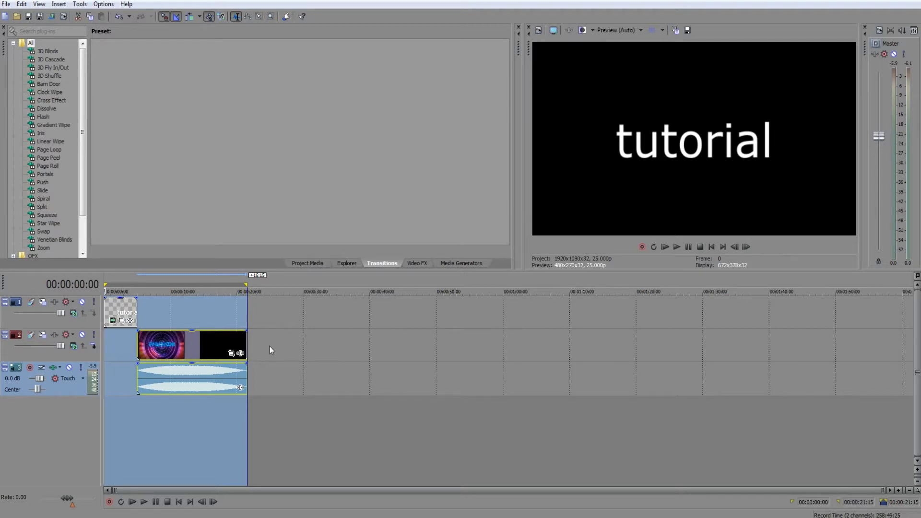
Lower the audio track's volume to -25.9 dB, playing the project to judge the level, and stop playback
{"action": "left_click", "coordinate": [34, 378]}
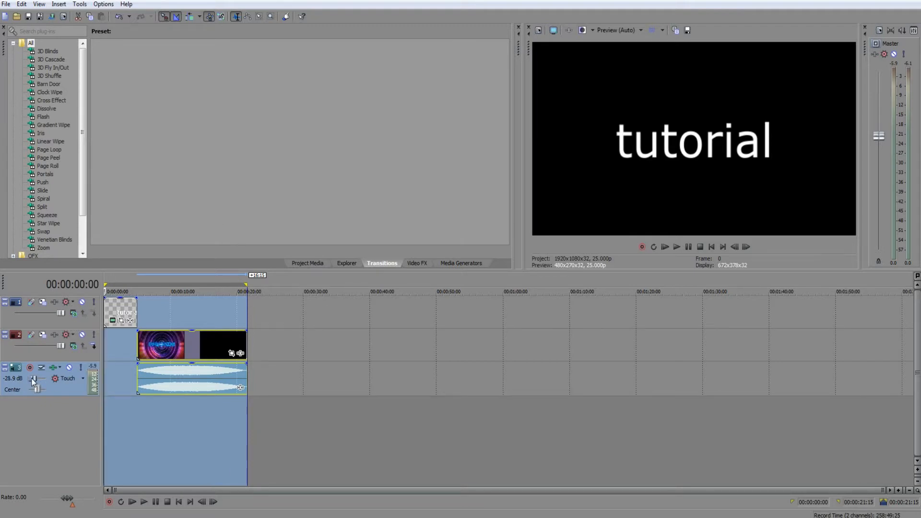
{"action": "left_click", "coordinate": [133, 502]}
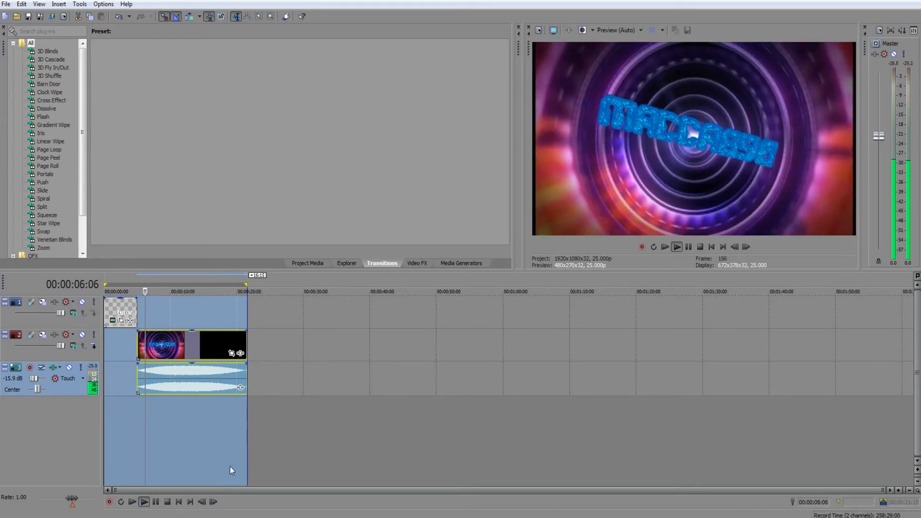
{"action": "left_click_drag", "start_coordinate": [35, 382], "coordinate": [30, 378]}
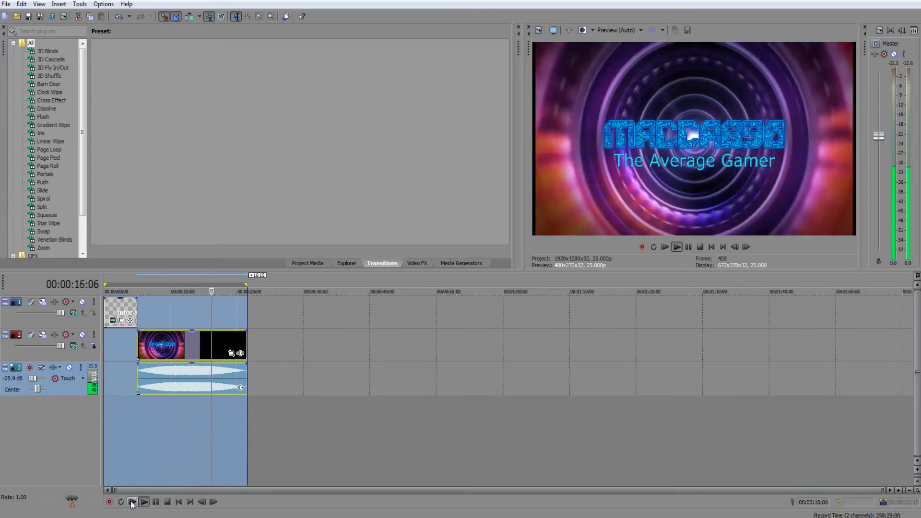
{"action": "left_click", "coordinate": [179, 501]}
{"action": "left_click", "coordinate": [167, 502]}
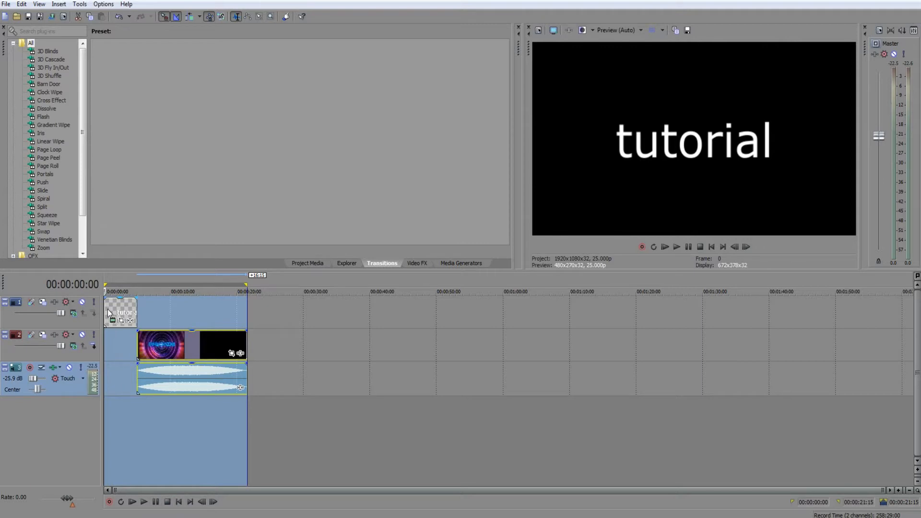
Swap the clip order so the intro starts the project and the title follows it, and preview the whole range
{"action": "left_click_drag", "start_coordinate": [115, 307], "coordinate": [225, 303]}
{"action": "left_click_drag", "start_coordinate": [190, 340], "coordinate": [157, 342]}
{"action": "left_click", "coordinate": [222, 303]}
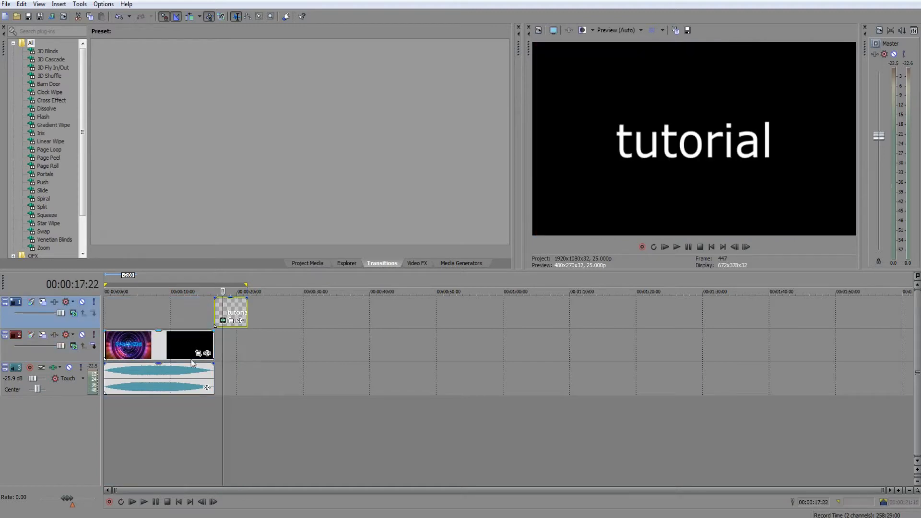
{"action": "double_click", "coordinate": [223, 274]}
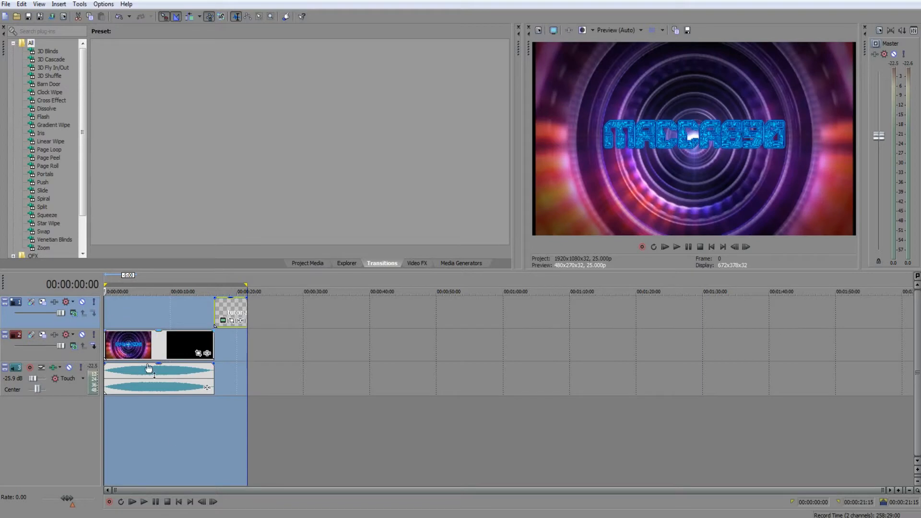
{"action": "left_click", "coordinate": [132, 502]}
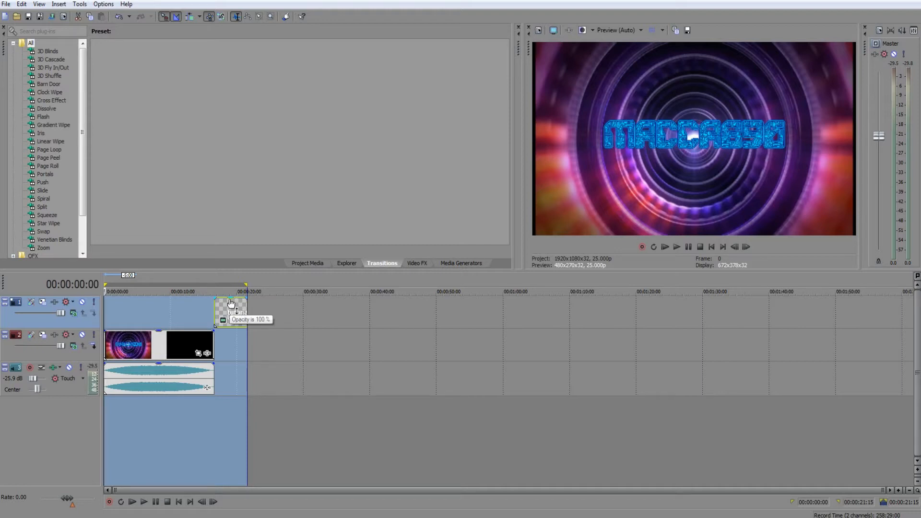
Try overlapping the title with the intro's end on track 2, and return it to track 1 starting at about 16 seconds
{"action": "left_click_drag", "start_coordinate": [231, 303], "coordinate": [209, 355]}
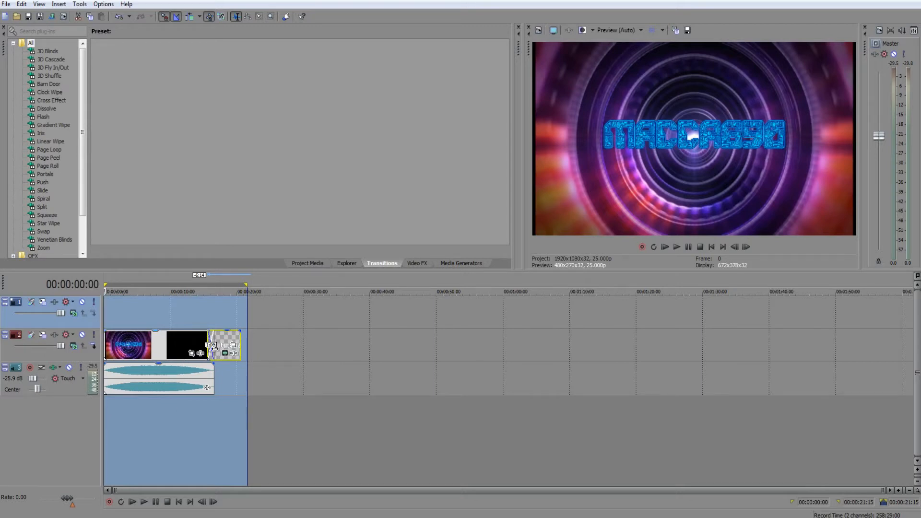
{"action": "left_click_drag", "start_coordinate": [237, 338], "coordinate": [263, 312]}
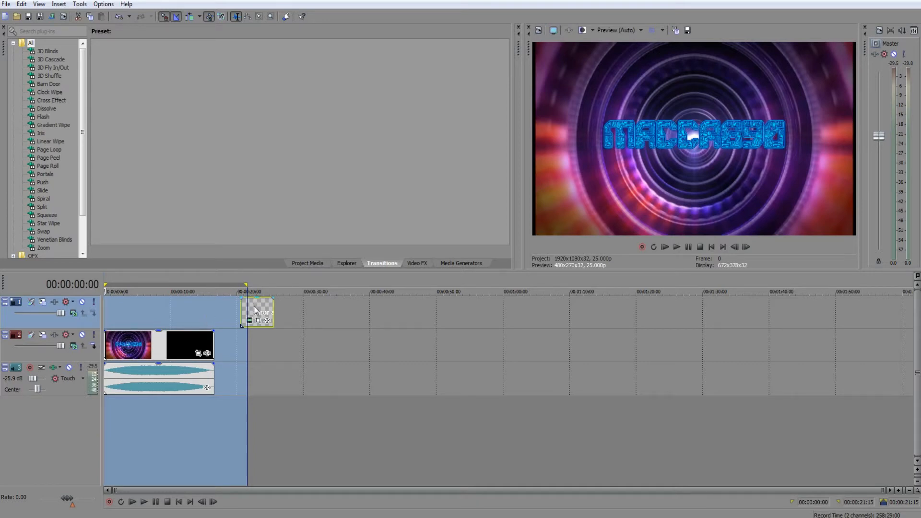
{"action": "scroll", "coordinate": [255, 308], "scroll_direction": "up", "scroll_amount": 2}
{"action": "scroll", "coordinate": [341, 323], "scroll_direction": "up", "scroll_amount": 2}
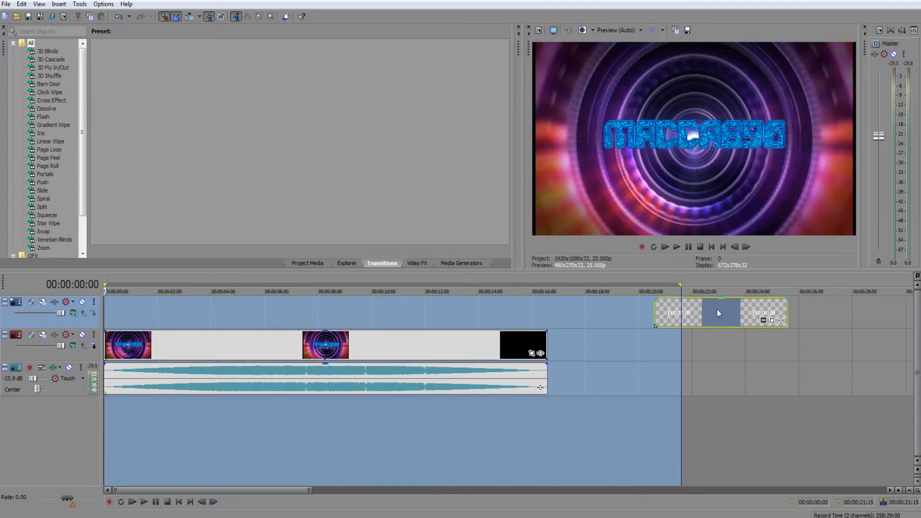
{"action": "left_click_drag", "start_coordinate": [715, 309], "coordinate": [600, 318]}
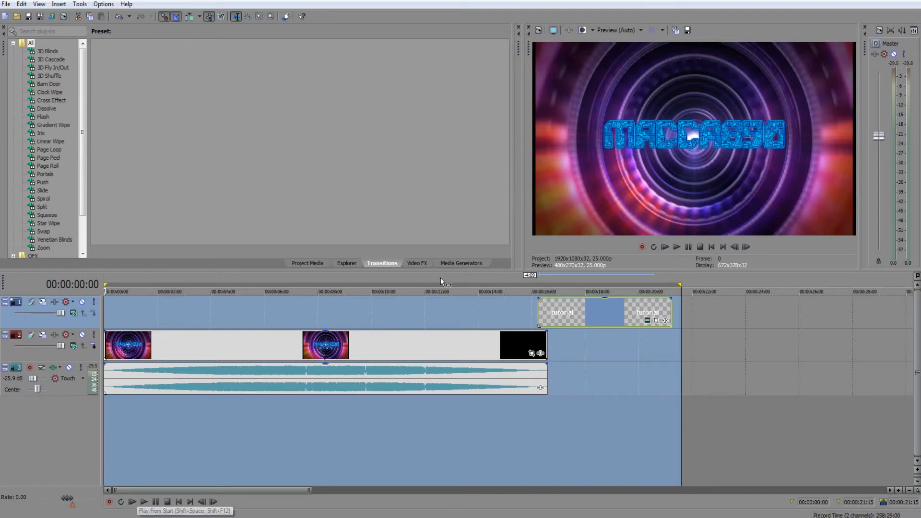
Play the project from about 15 seconds to preview where the title overlaps the end of the intro
{"action": "left_click", "coordinate": [516, 275]}
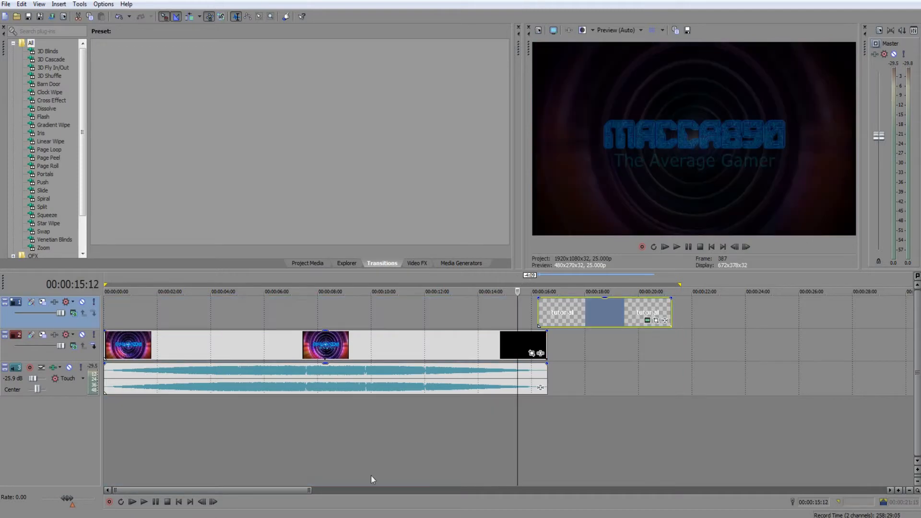
{"action": "left_click", "coordinate": [134, 501]}
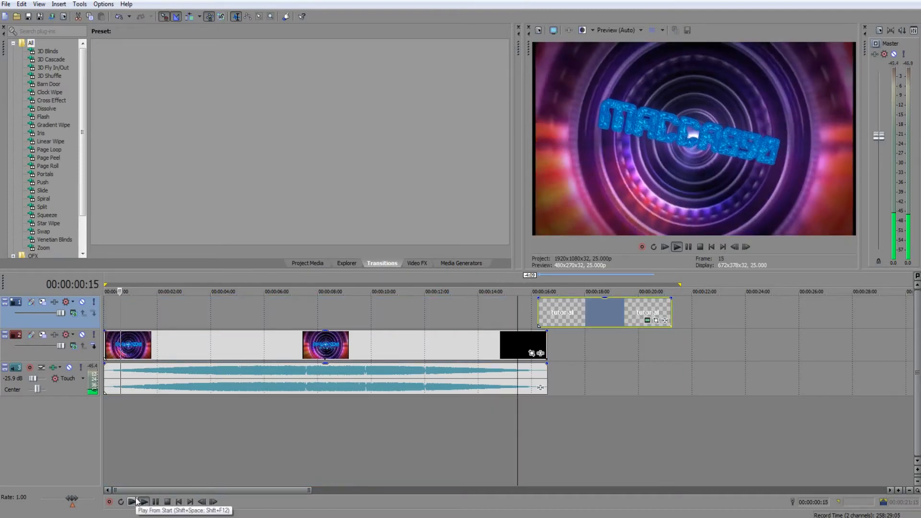
{"action": "left_click", "coordinate": [144, 500]}
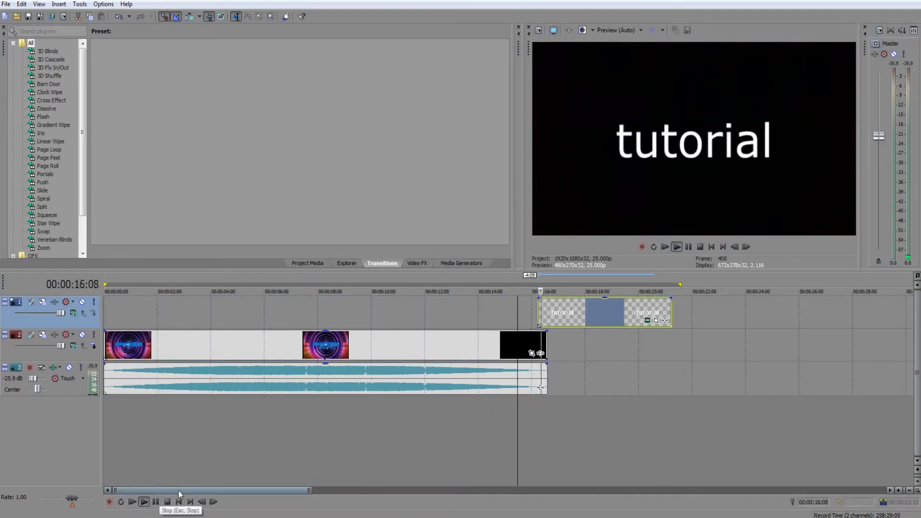
{"action": "left_click", "coordinate": [517, 276]}
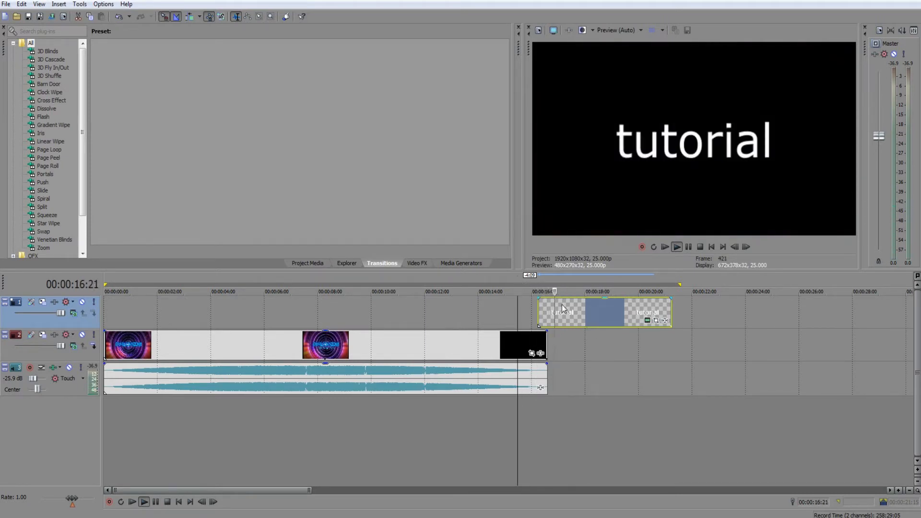
Try starting the title at about 14.8 seconds, preview it, and move it past the intro's end to about 17.5 seconds
{"action": "left_click_drag", "start_coordinate": [577, 311], "coordinate": [539, 316]}
{"action": "left_click", "coordinate": [484, 280]}
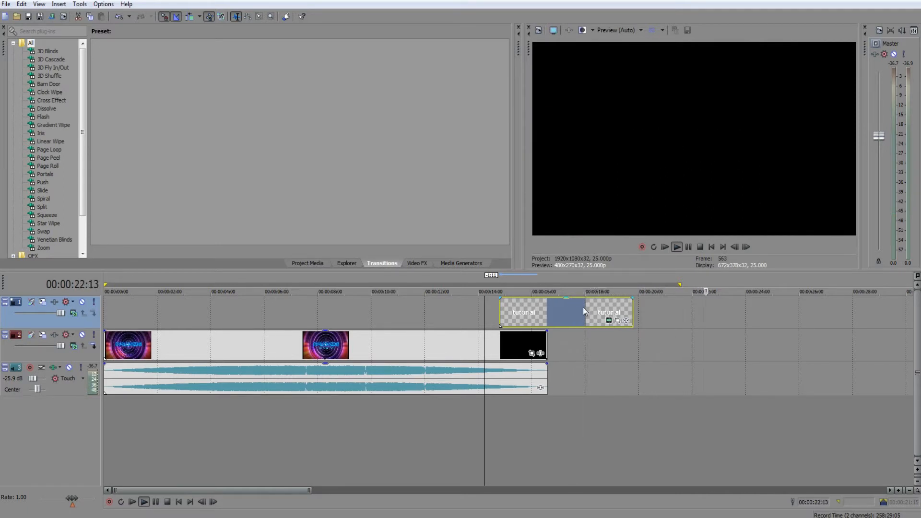
{"action": "left_click_drag", "start_coordinate": [579, 310], "coordinate": [647, 312]}
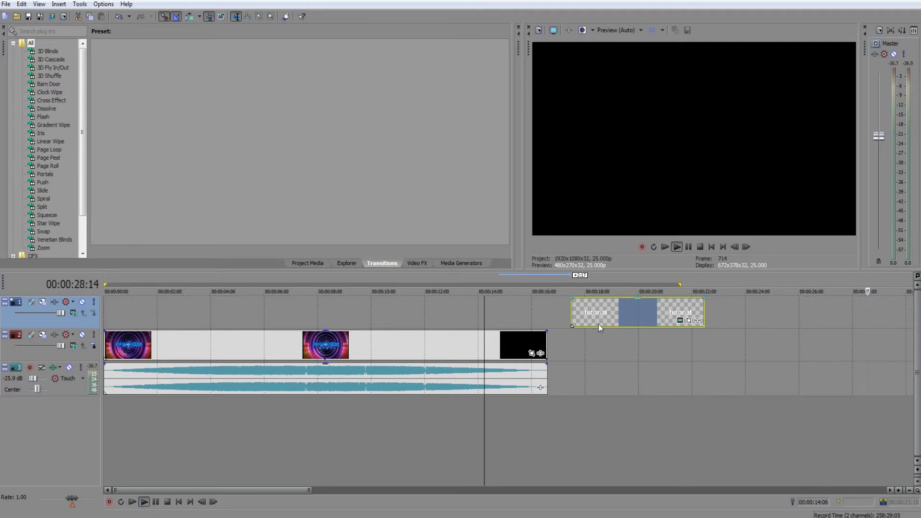
{"action": "left_click", "coordinate": [168, 502]}
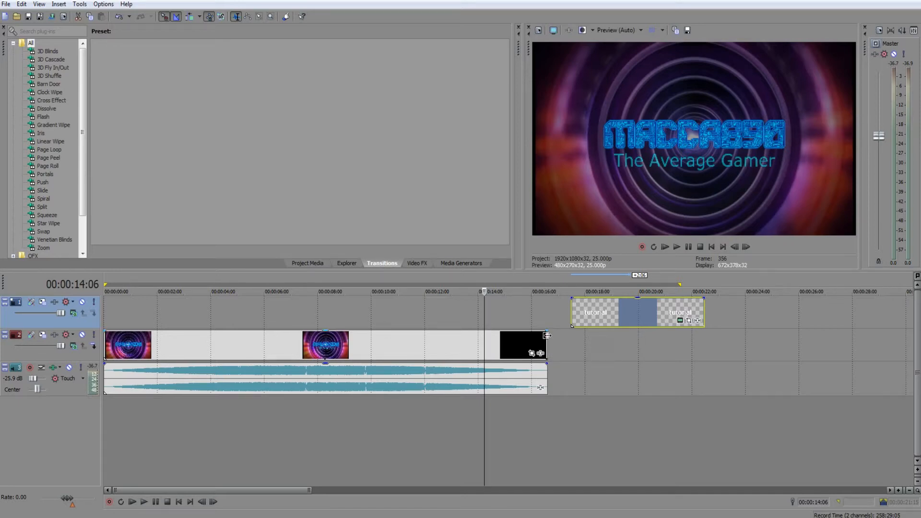
Add a fade-out of about 4 seconds to the end of the intro video clip and preview it from about 12 seconds
{"action": "left_click_drag", "start_coordinate": [549, 331], "coordinate": [442, 358]}
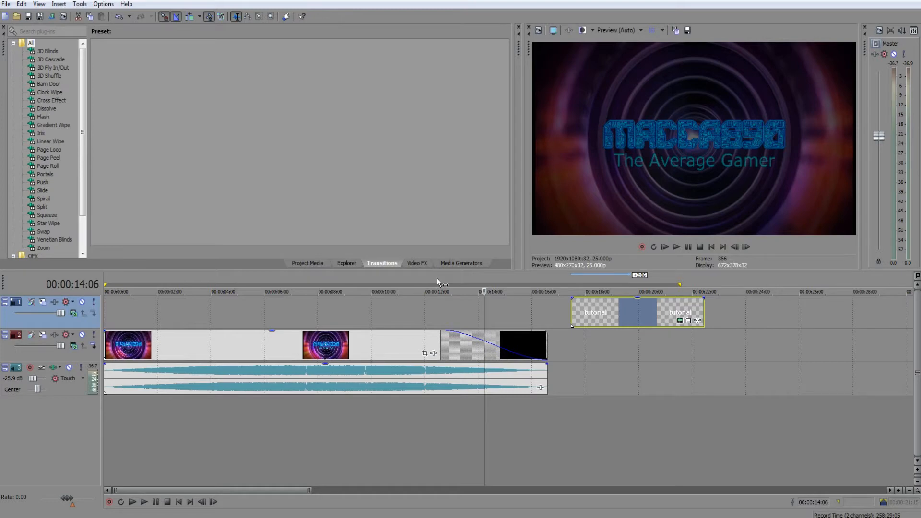
{"action": "left_click", "coordinate": [437, 282]}
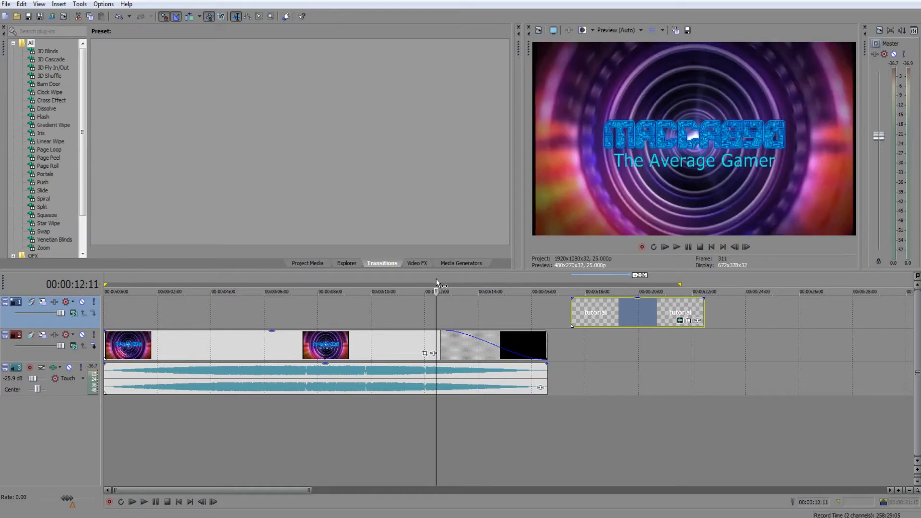
{"action": "left_click", "coordinate": [143, 501]}
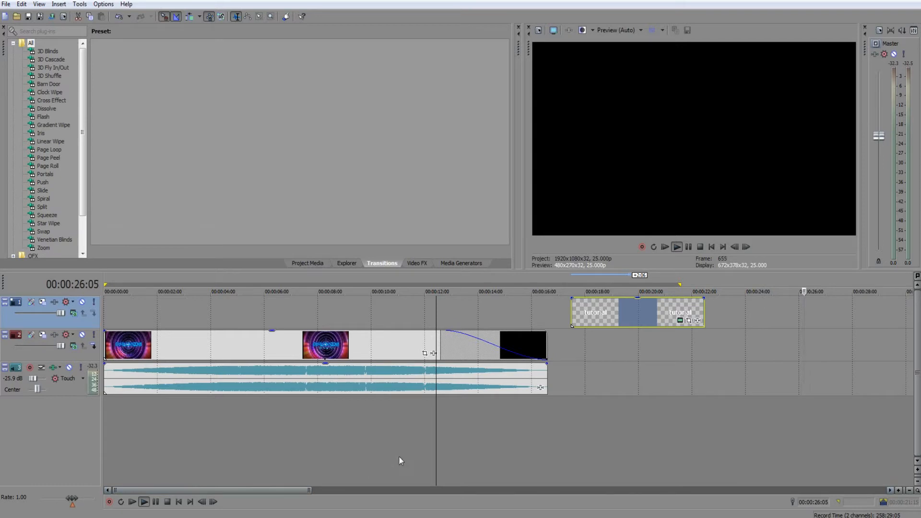
Move the title to about 16 seconds so it overlaps the intro's end, and select the whole project range
{"action": "left_click_drag", "start_coordinate": [640, 303], "coordinate": [608, 304]}
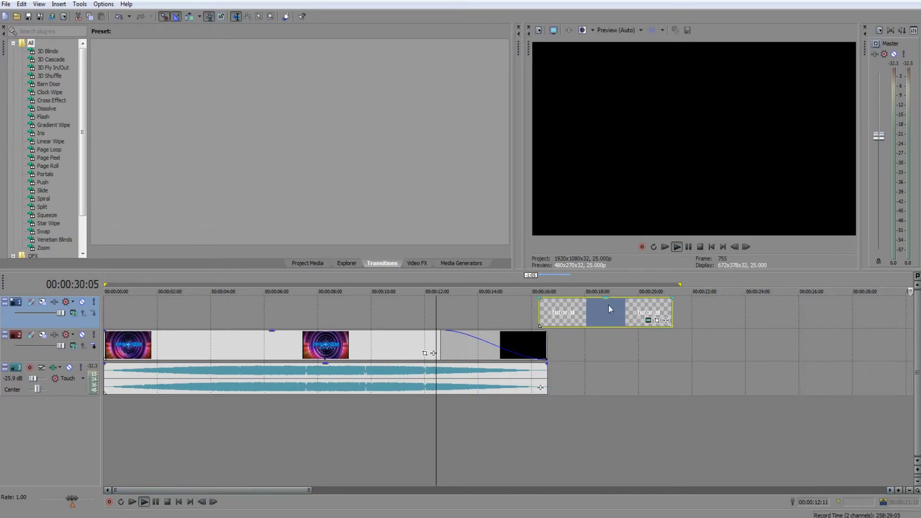
{"action": "double_click", "coordinate": [476, 277]}
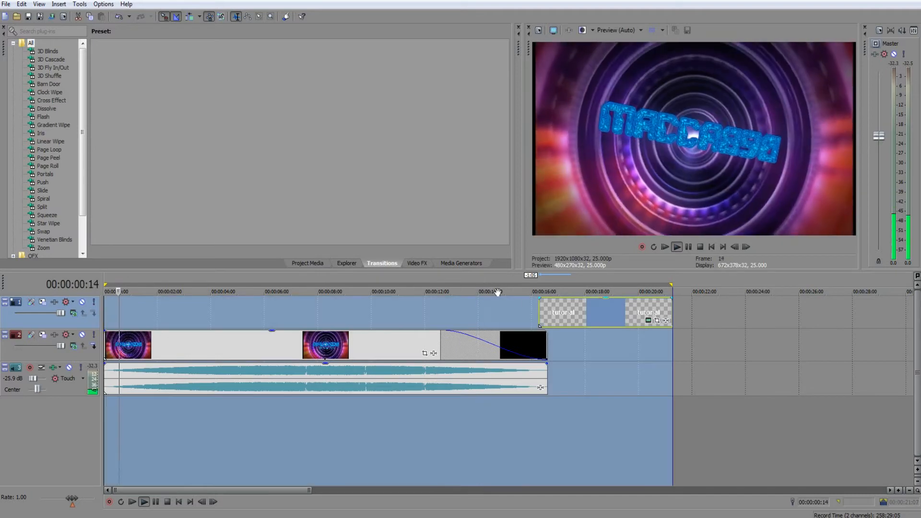
Move the title to the project start, shift the intro clip 4:22 later to follow it, and stop playback
{"action": "left_click_drag", "start_coordinate": [607, 307], "coordinate": [165, 310]}
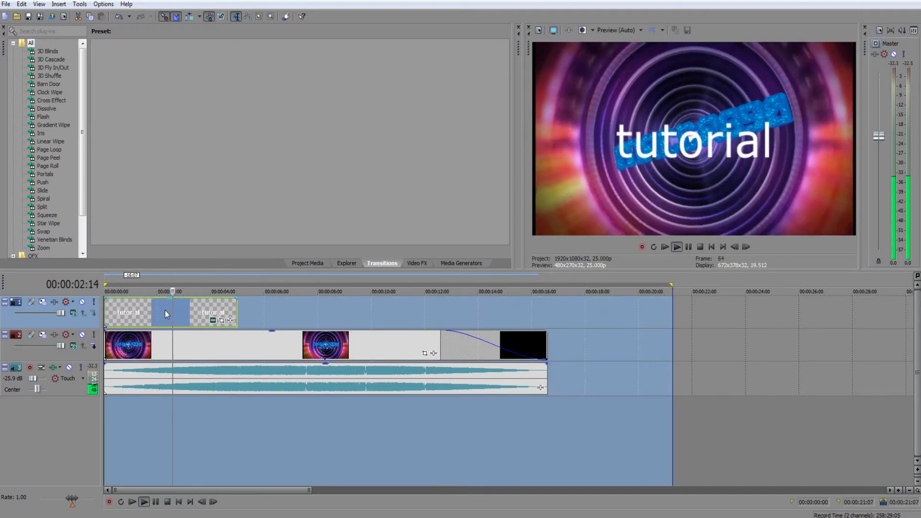
{"action": "left_click_drag", "start_coordinate": [198, 353], "coordinate": [329, 351]}
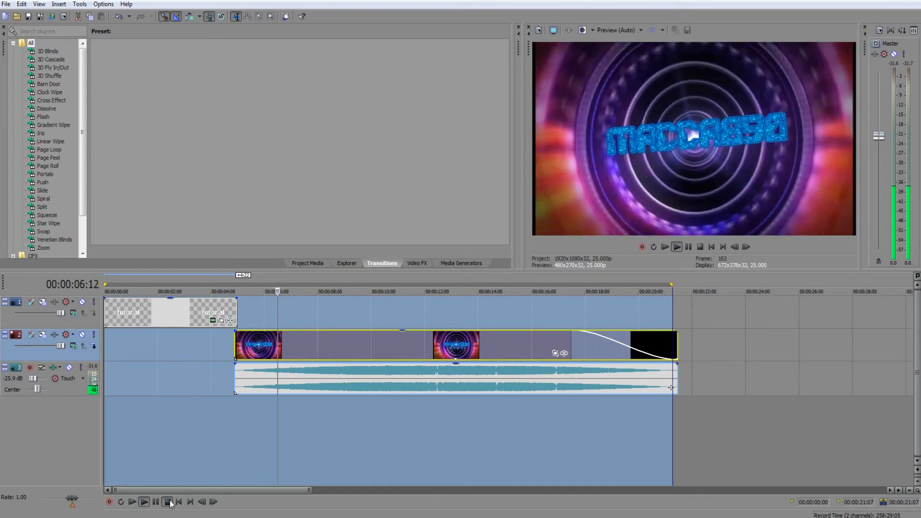
{"action": "key", "text": "space"}
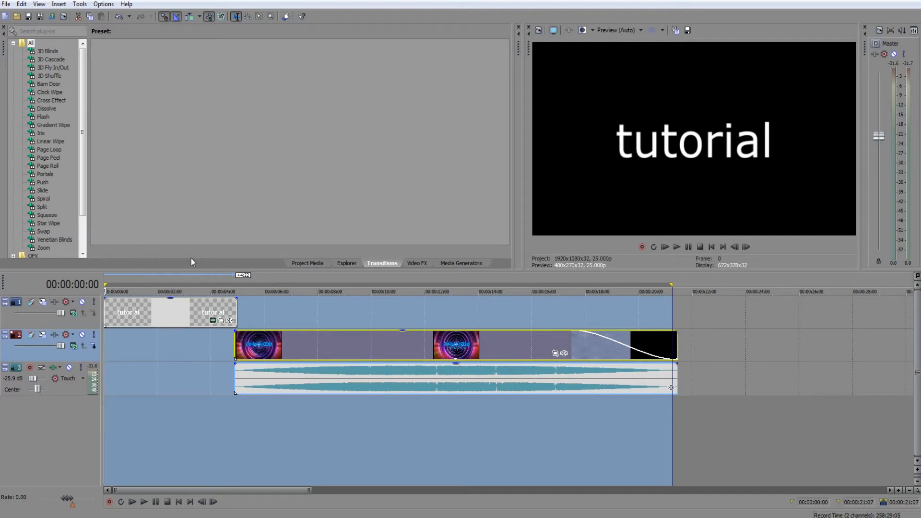
View the Track Motion settings of the title track and close them without changes
{"action": "left_click", "coordinate": [43, 302]}
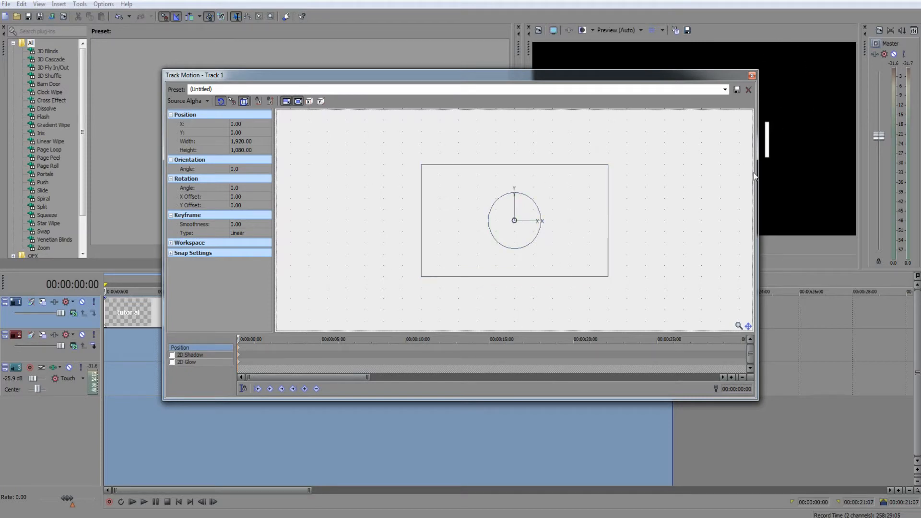
{"action": "left_click", "coordinate": [752, 75]}
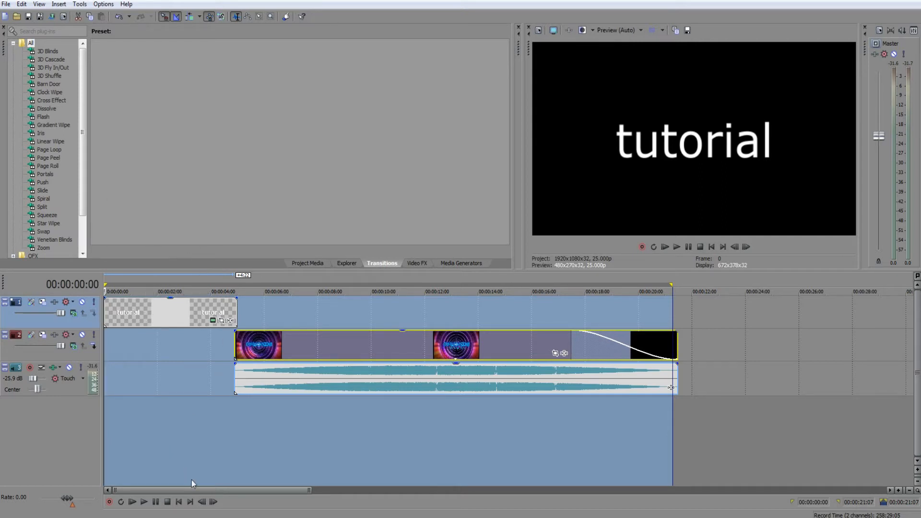
Apply the default Push transition to the start of the "tutorial" title event and close its settings unchanged
{"action": "left_click", "coordinate": [346, 262]}
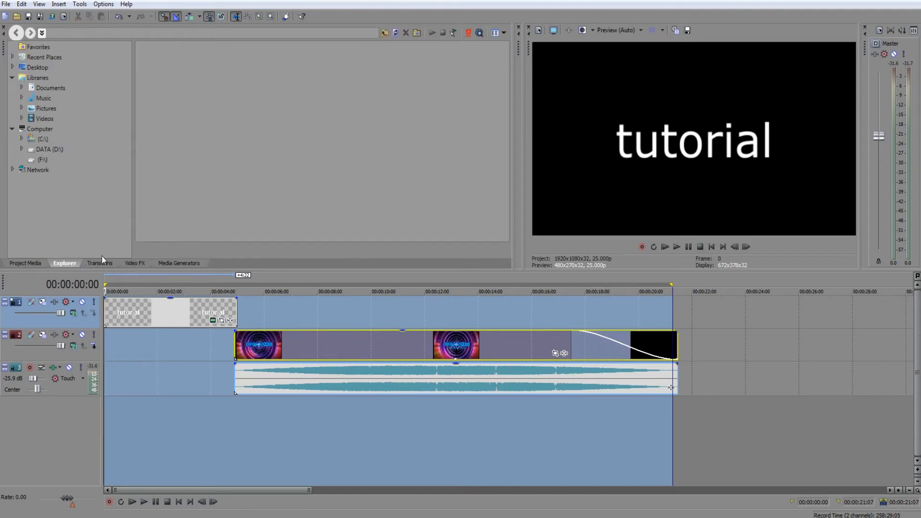
{"action": "left_click", "coordinate": [154, 313]}
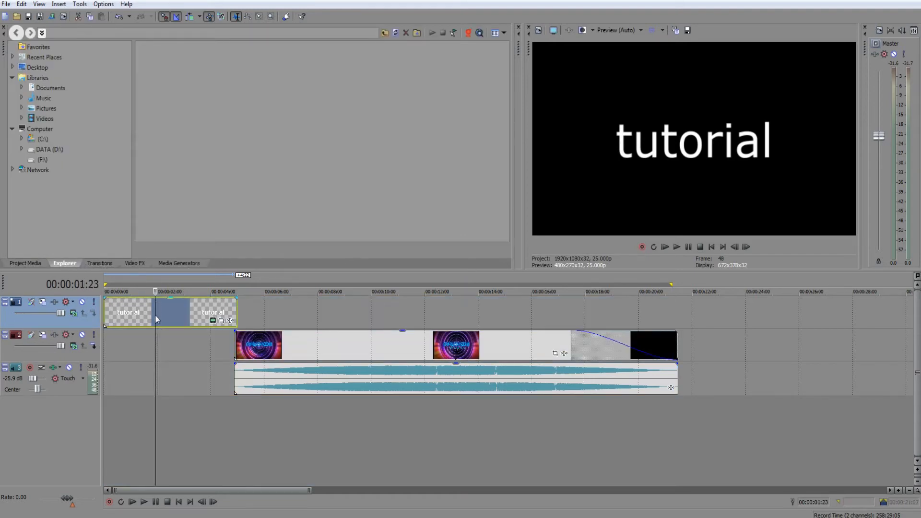
{"action": "left_click", "coordinate": [95, 262]}
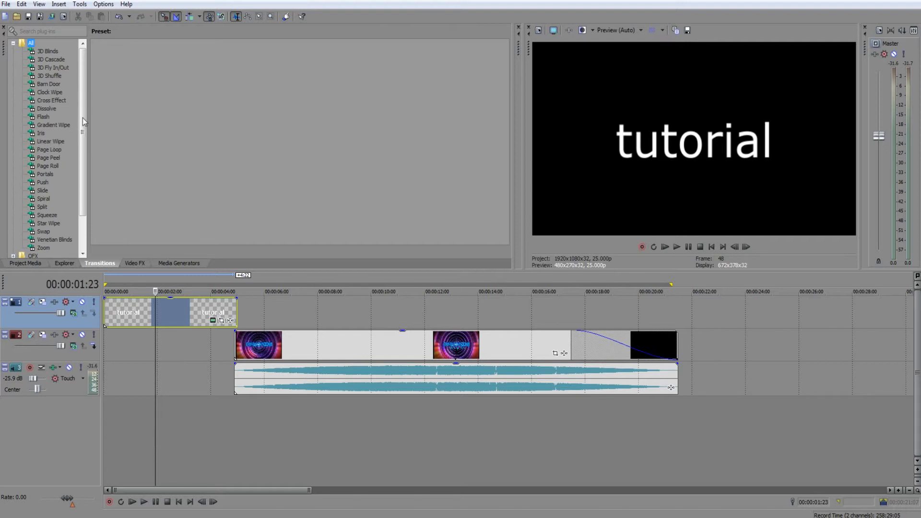
{"action": "mouse_move", "coordinate": [84, 89]}
{"action": "left_mouse_down"}
{"action": "mouse_move", "coordinate": [85, 136]}
{"action": "mouse_move", "coordinate": [82, 88]}
{"action": "left_mouse_up"}
{"action": "left_click_drag", "start_coordinate": [80, 94], "coordinate": [80, 108]}
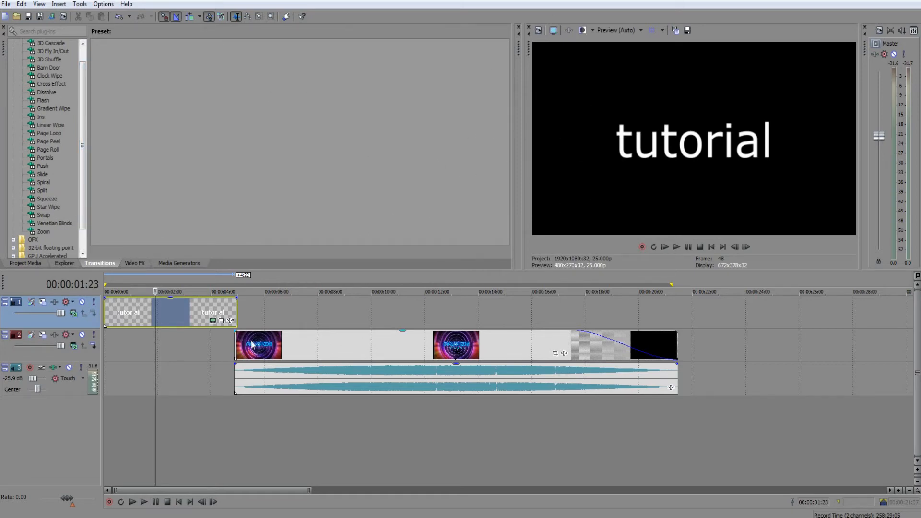
{"action": "left_click_drag", "start_coordinate": [81, 80], "coordinate": [81, 66]}
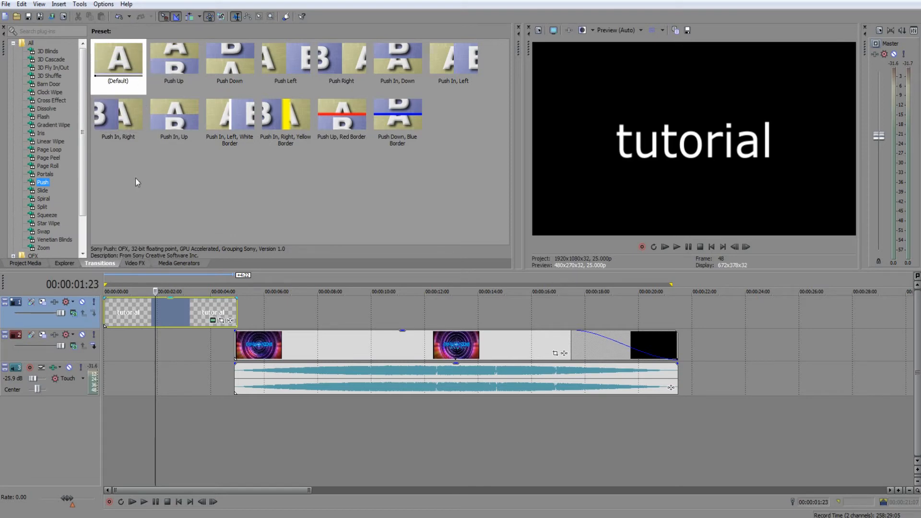
{"action": "left_click_drag", "start_coordinate": [118, 59], "coordinate": [102, 314]}
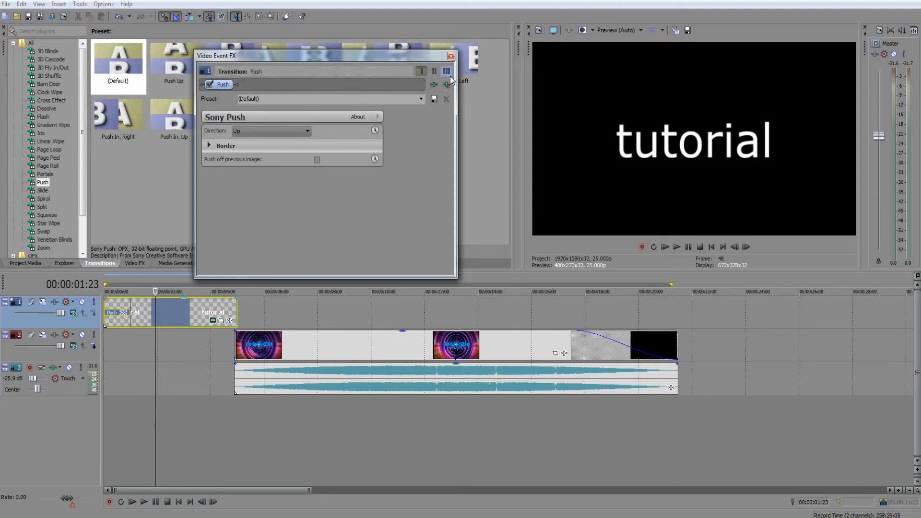
{"action": "left_click", "coordinate": [451, 56]}
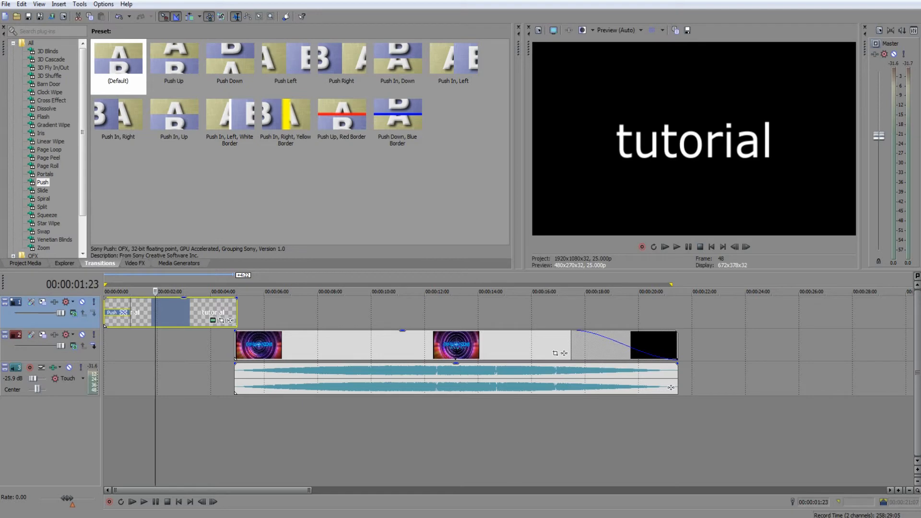
Select the whole project range, preview it from the start, and pause at about 12 seconds
{"action": "double_click", "coordinate": [258, 276]}
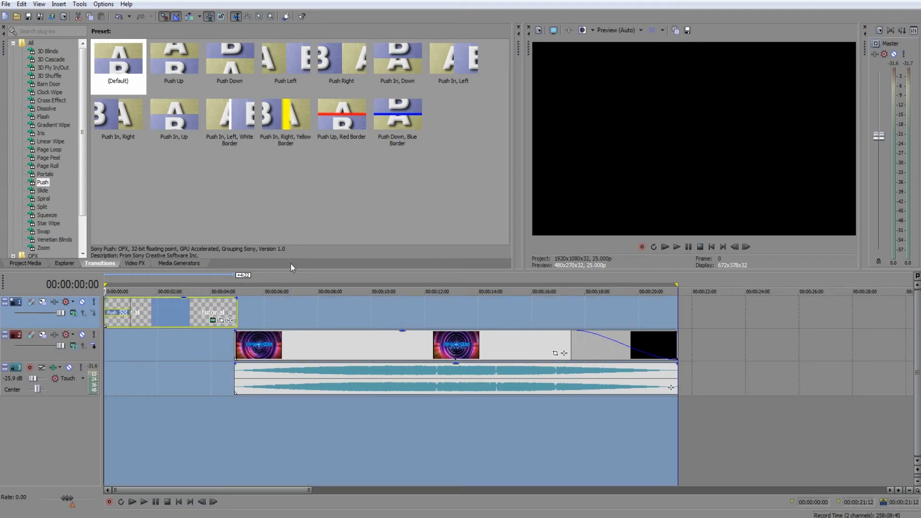
{"action": "left_click", "coordinate": [132, 502]}
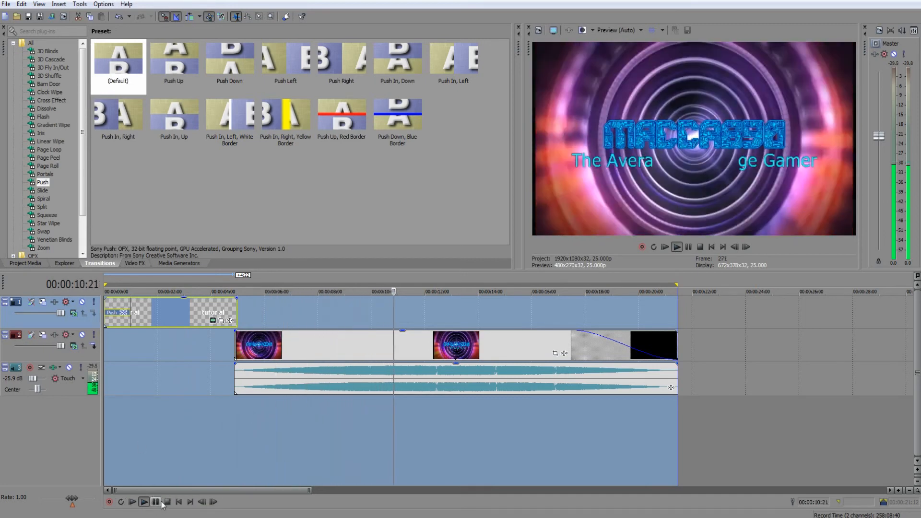
{"action": "left_click", "coordinate": [158, 502]}
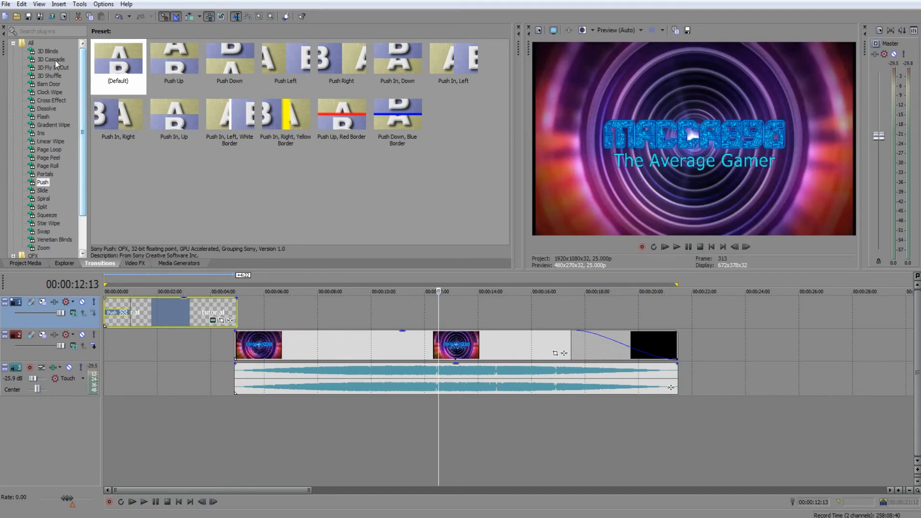
View the transition presets for 3D Blinds, 3D Cascade, 3D Fly In/Out, 3D Shuffle and Barn Door
{"action": "left_click", "coordinate": [41, 51]}
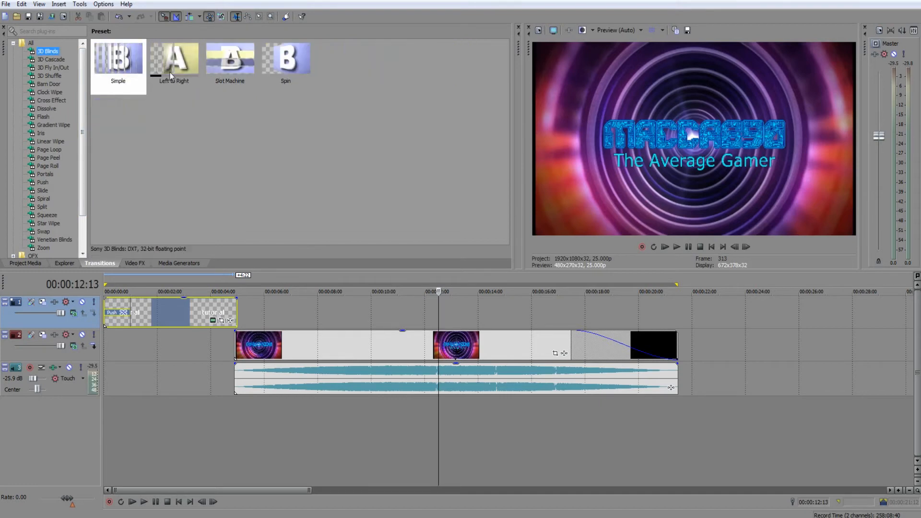
{"action": "left_click", "coordinate": [49, 59]}
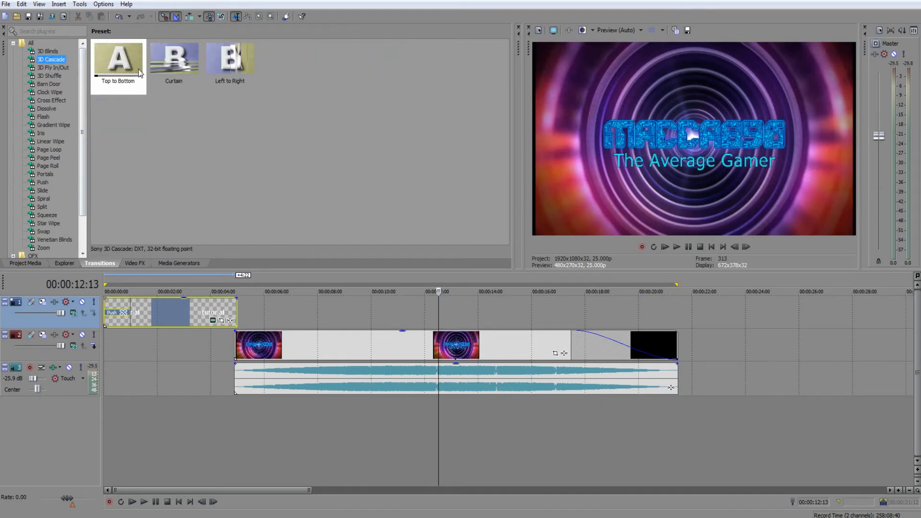
{"action": "left_click", "coordinate": [52, 67]}
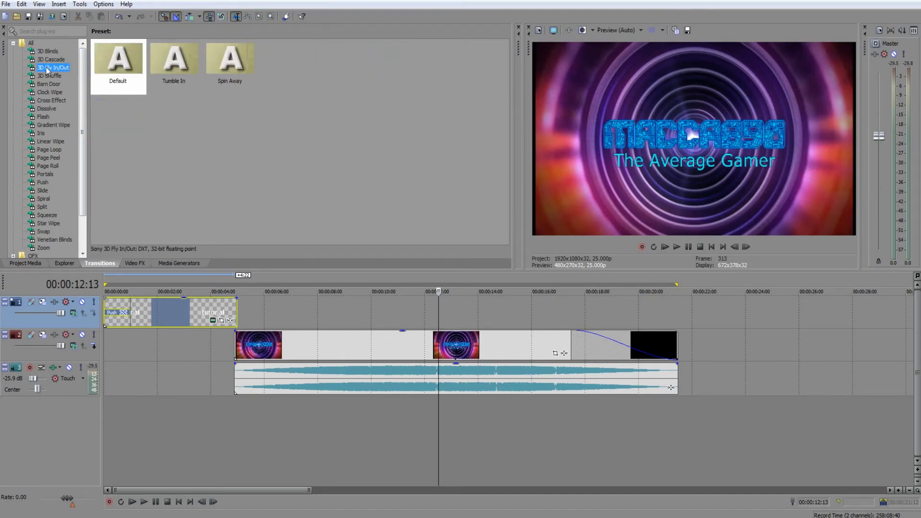
{"action": "left_click", "coordinate": [51, 76]}
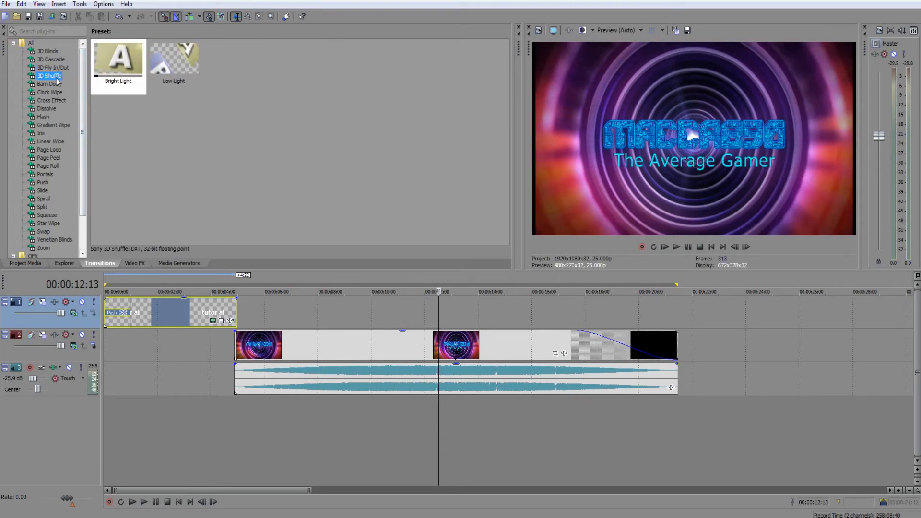
{"action": "left_click", "coordinate": [52, 84]}
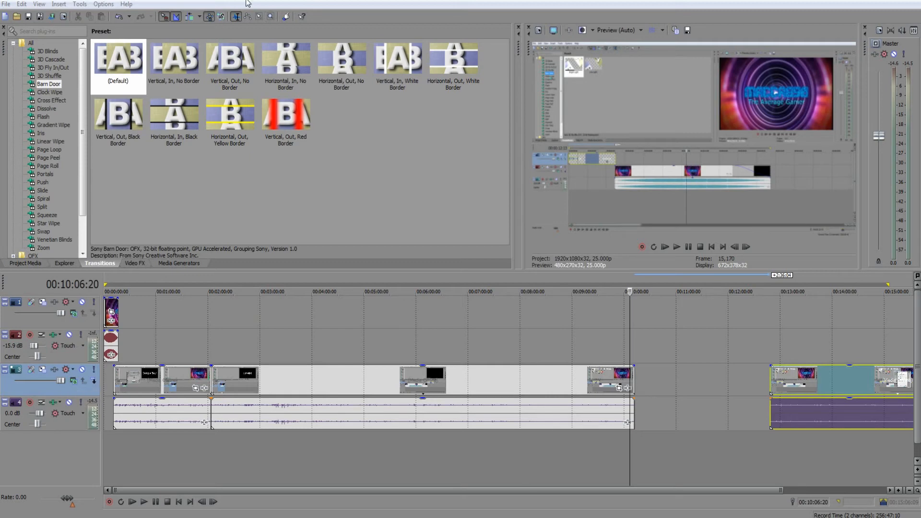
Set the long screen-recording clip starting at about two minutes to Disable resample in its event properties
{"action": "left_click_drag", "start_coordinate": [379, 489], "coordinate": [352, 514]}
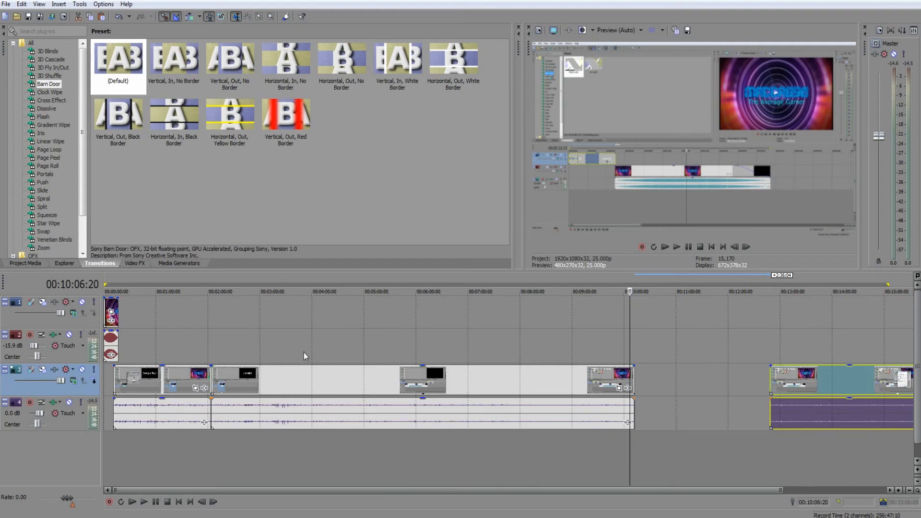
{"action": "right_click", "coordinate": [297, 373]}
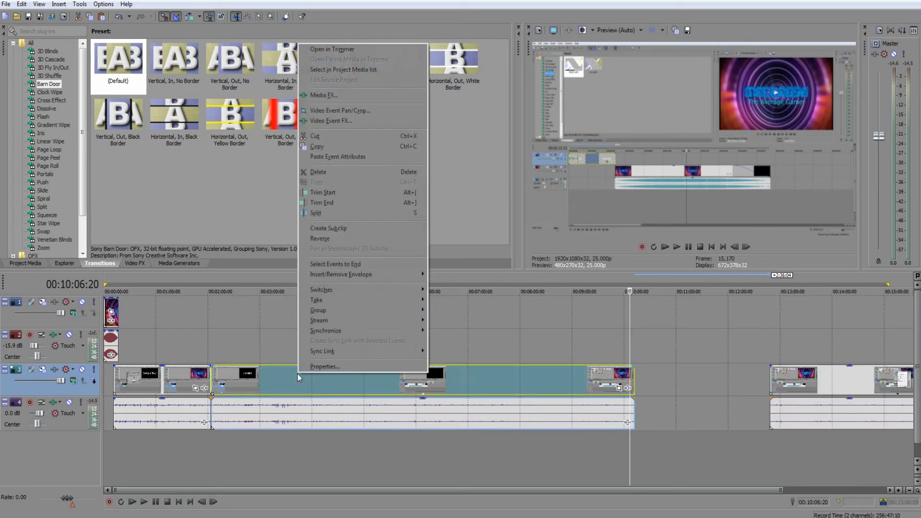
{"action": "left_click", "coordinate": [330, 365]}
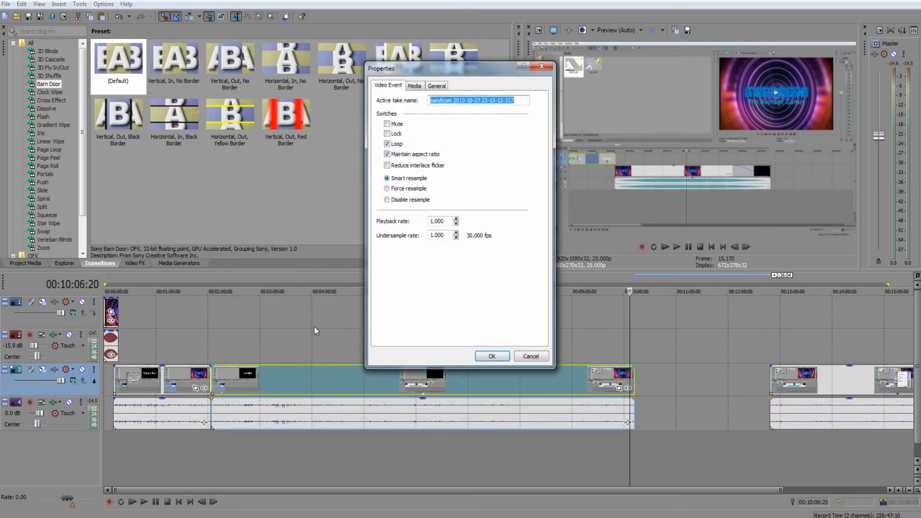
{"action": "left_click", "coordinate": [386, 200]}
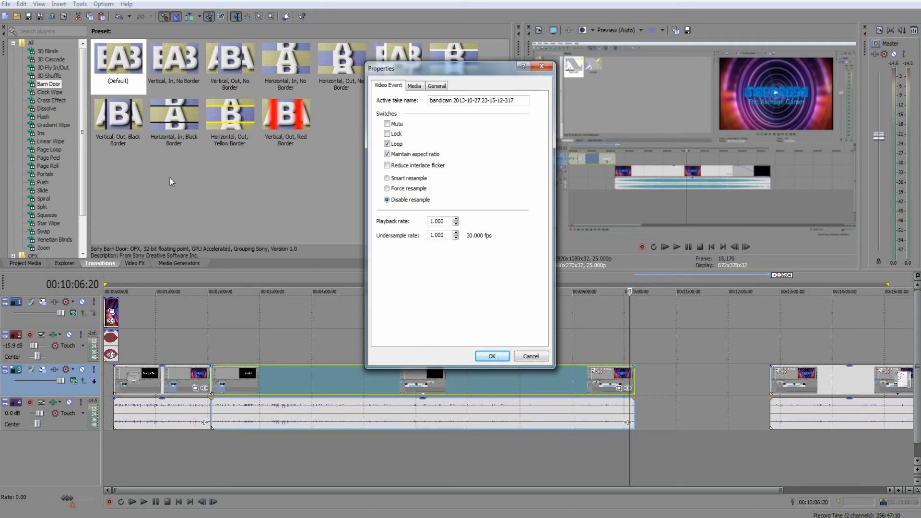
{"action": "left_click", "coordinate": [492, 356]}
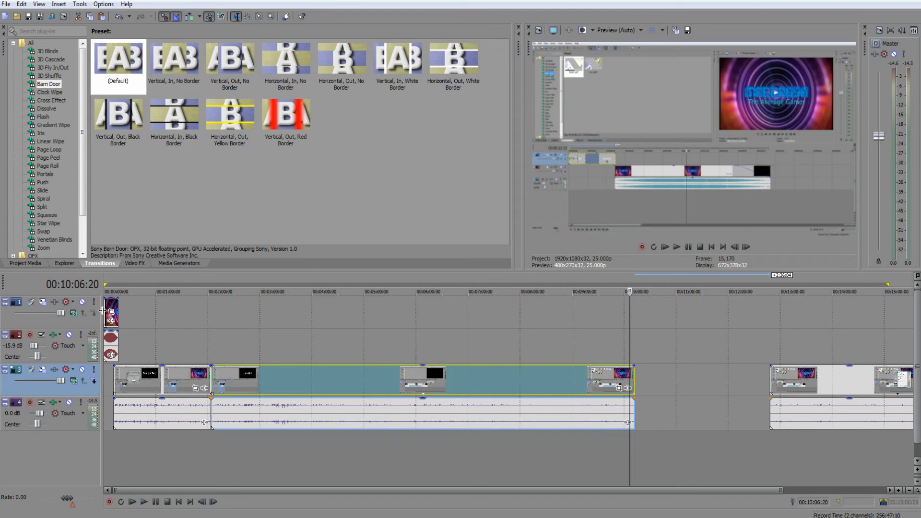
Set the first screen-recording clip on the same video track to Disable resample
{"action": "right_click", "coordinate": [150, 374]}
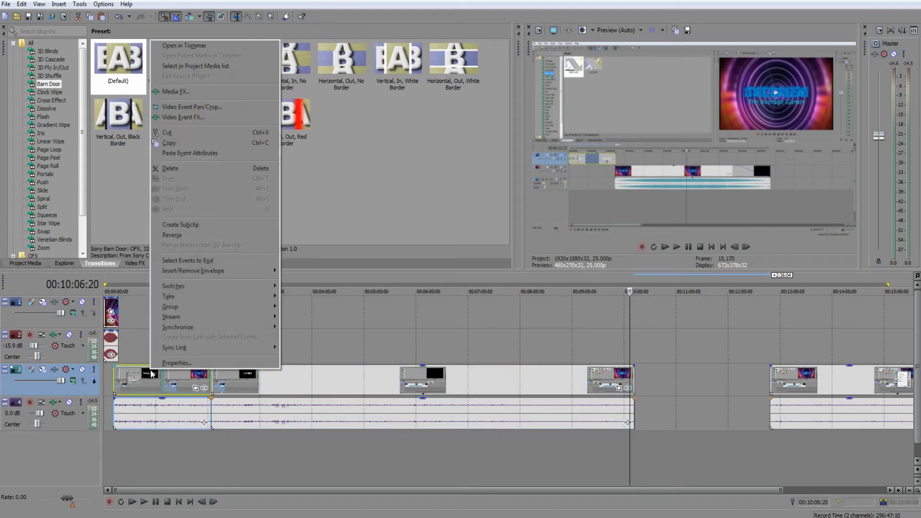
{"action": "left_click", "coordinate": [187, 357]}
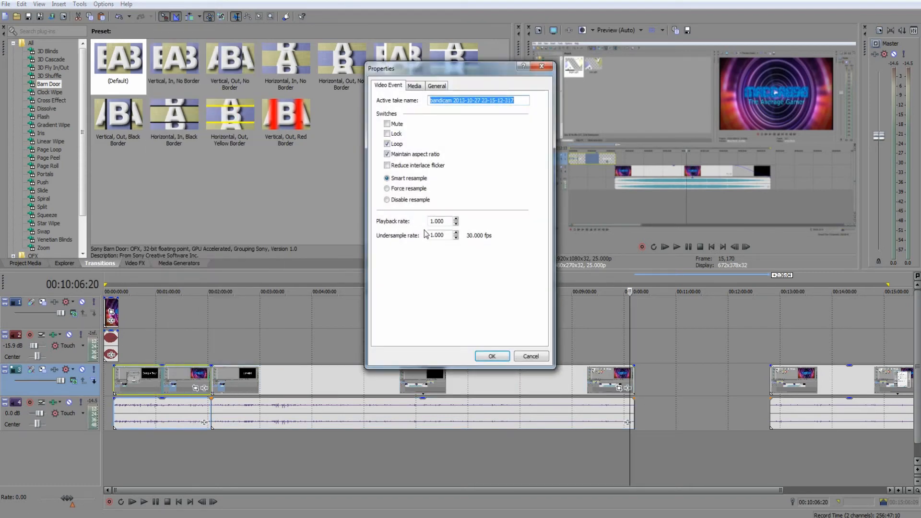
{"action": "left_click", "coordinate": [387, 200]}
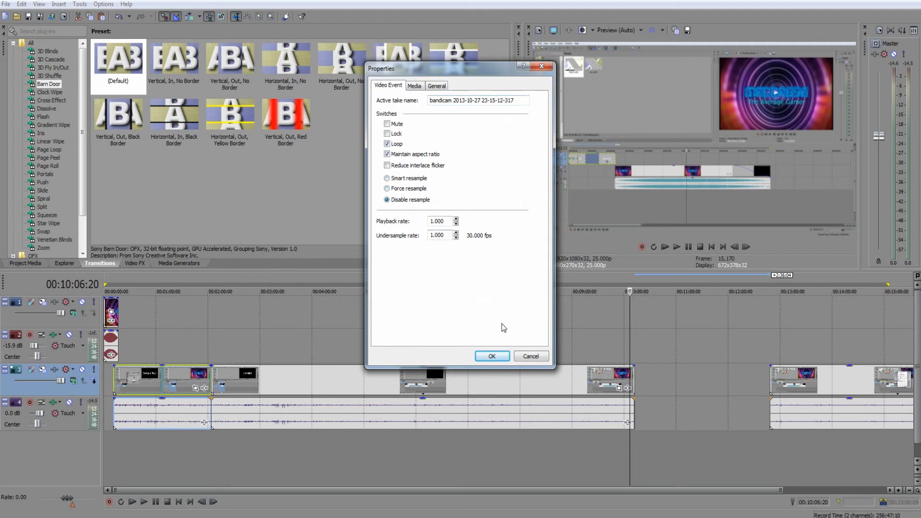
{"action": "left_click", "coordinate": [491, 356]}
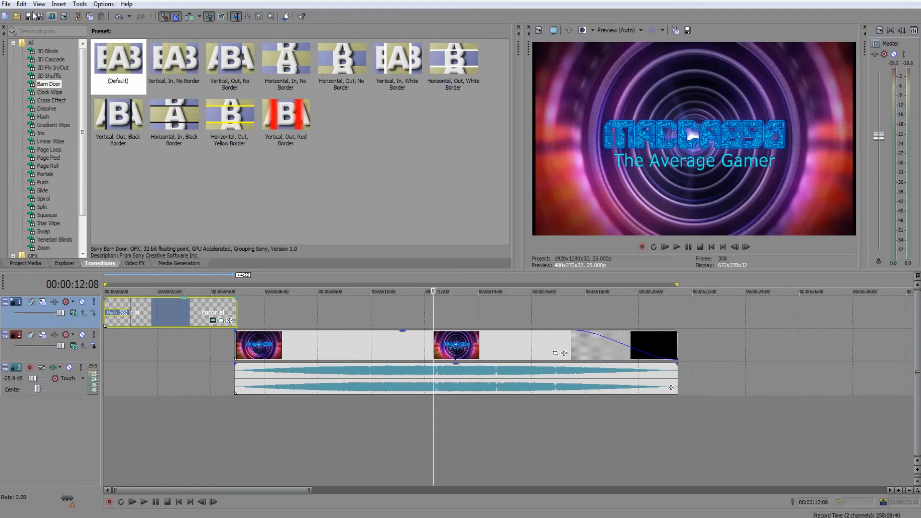
View the project's Save As options and close them without saving
{"action": "left_click", "coordinate": [6, 5]}
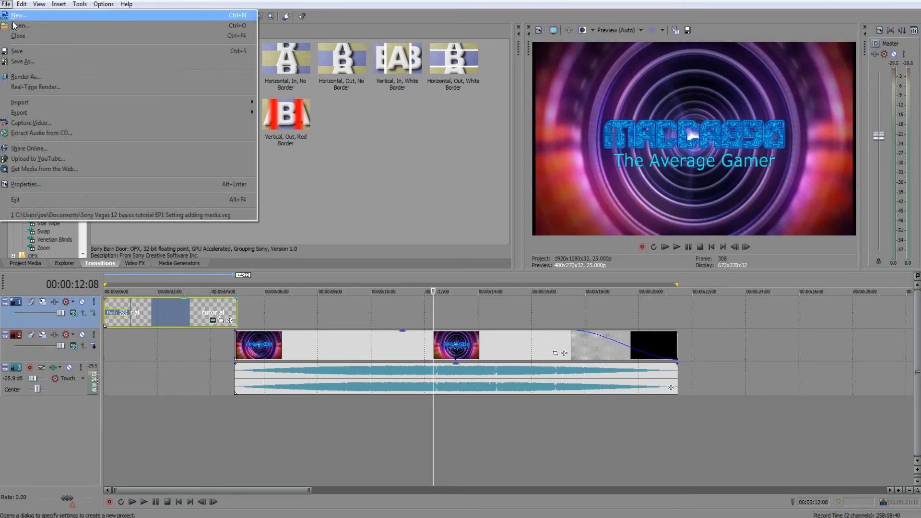
{"action": "left_click", "coordinate": [27, 61]}
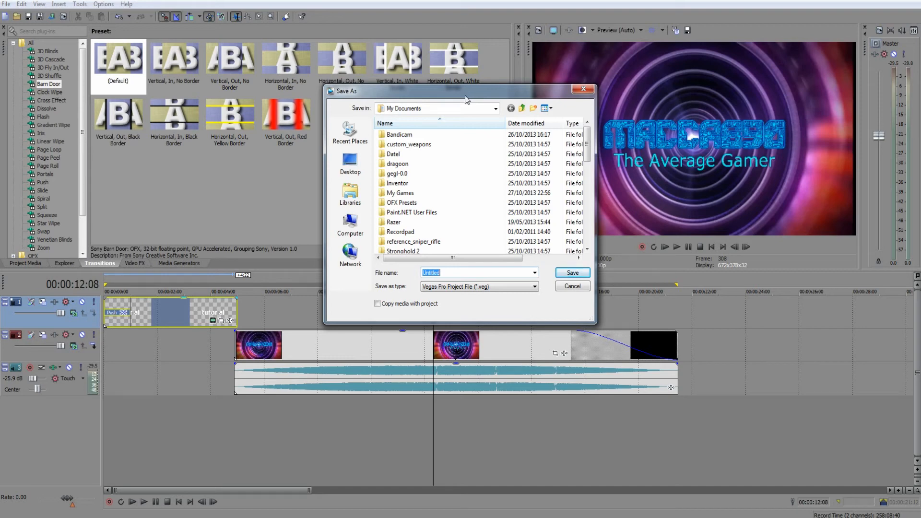
{"action": "left_click", "coordinate": [583, 88]}
Start a Render As export and choose the "Youtube 1080p custom" template under Windows Media Video V11
{"action": "left_click", "coordinate": [4, 4]}
{"action": "left_click", "coordinate": [5, 4]}
{"action": "left_click", "coordinate": [6, 4]}
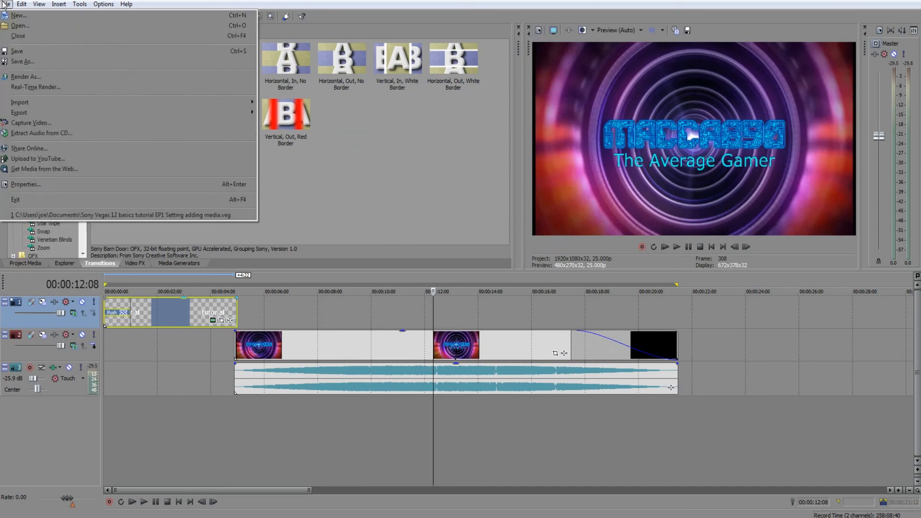
{"action": "left_click", "coordinate": [30, 79]}
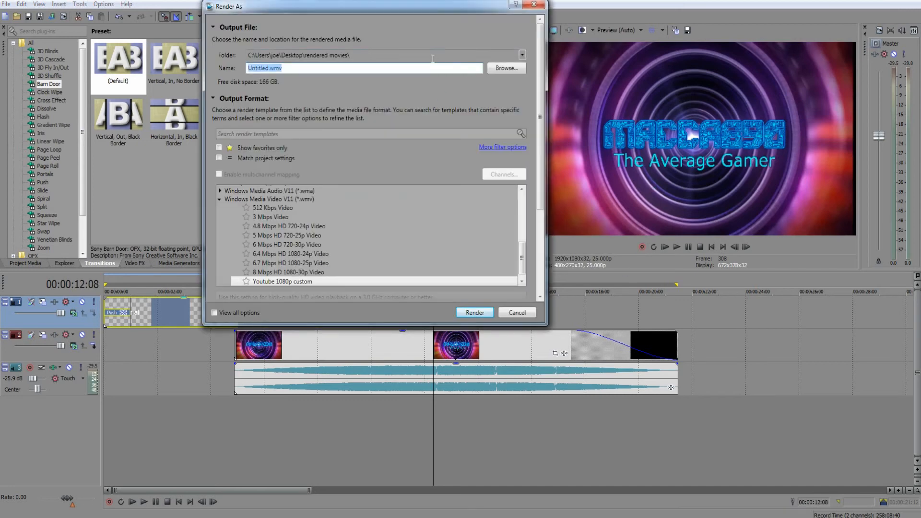
{"action": "left_click_drag", "start_coordinate": [398, 10], "coordinate": [577, 101]}
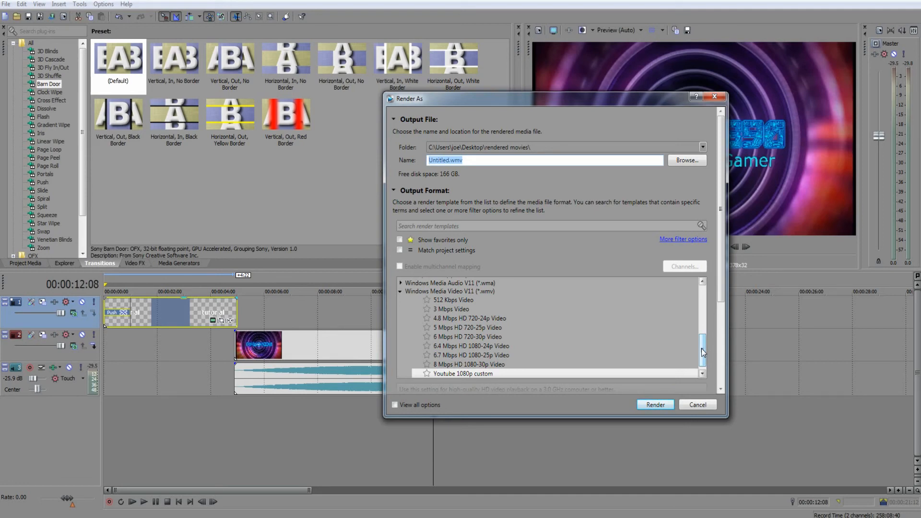
{"action": "left_click_drag", "start_coordinate": [702, 352], "coordinate": [704, 340]}
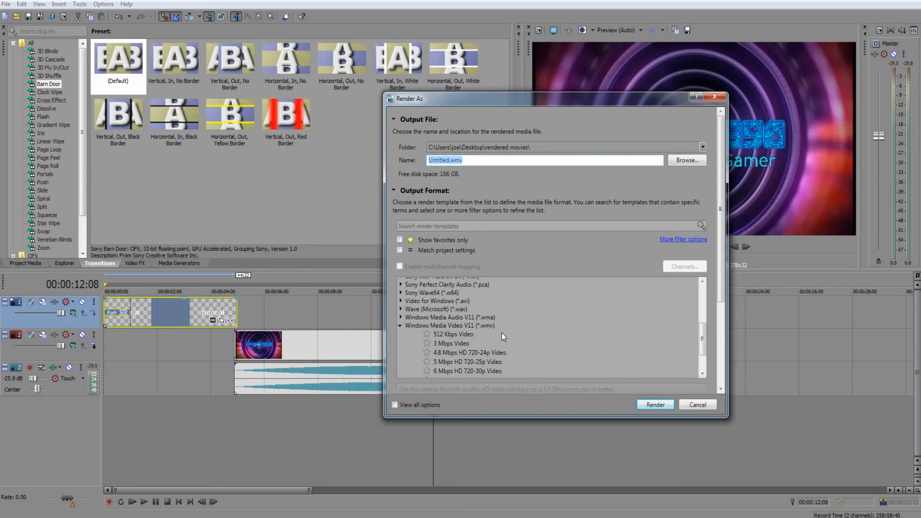
{"action": "scroll", "coordinate": [510, 346], "scroll_direction": "down", "scroll_amount": 1}
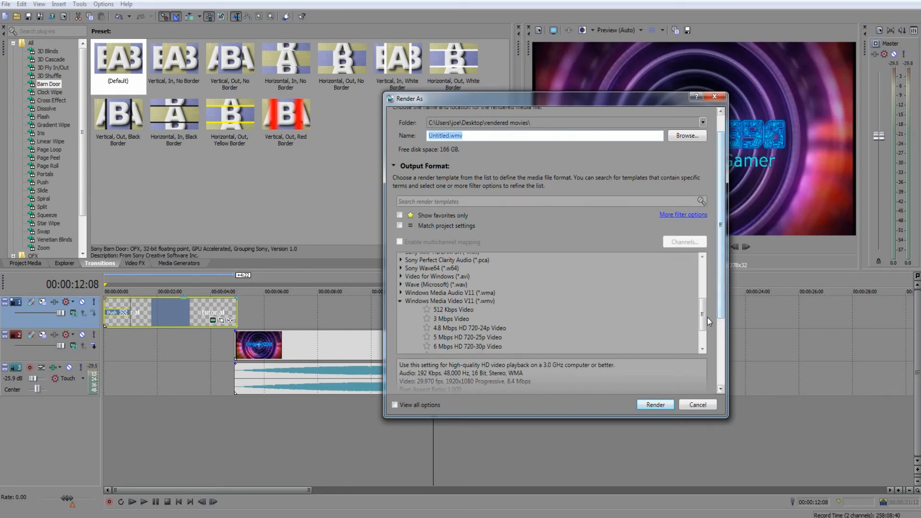
{"action": "left_click_drag", "start_coordinate": [703, 311], "coordinate": [704, 327]}
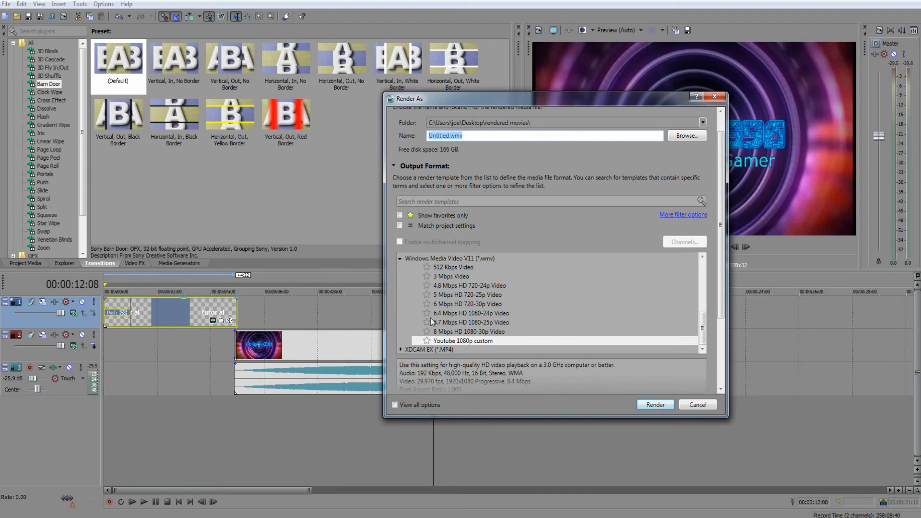
{"action": "left_click", "coordinate": [446, 341]}
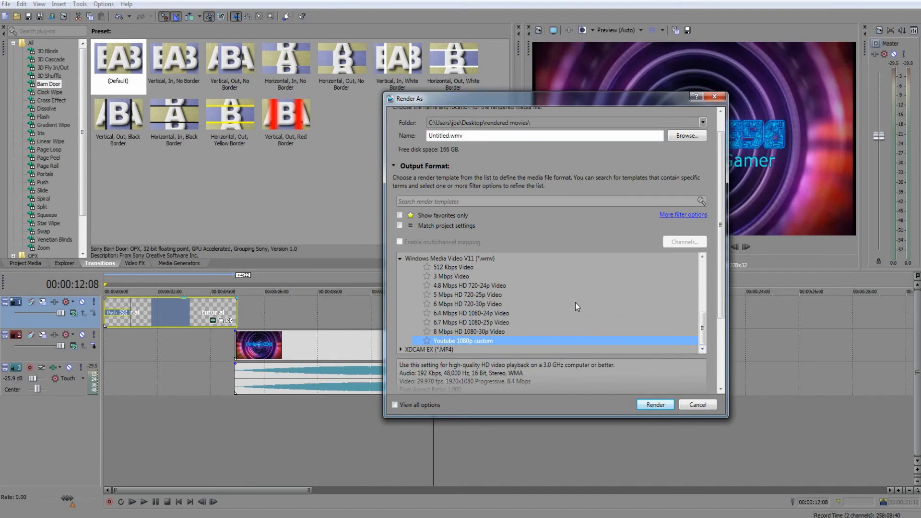
Open the custom settings of the Youtube 1080p custom template and review its audio, video, bit rate, index/summary and project settings
{"action": "left_click_drag", "start_coordinate": [721, 251], "coordinate": [727, 311]}
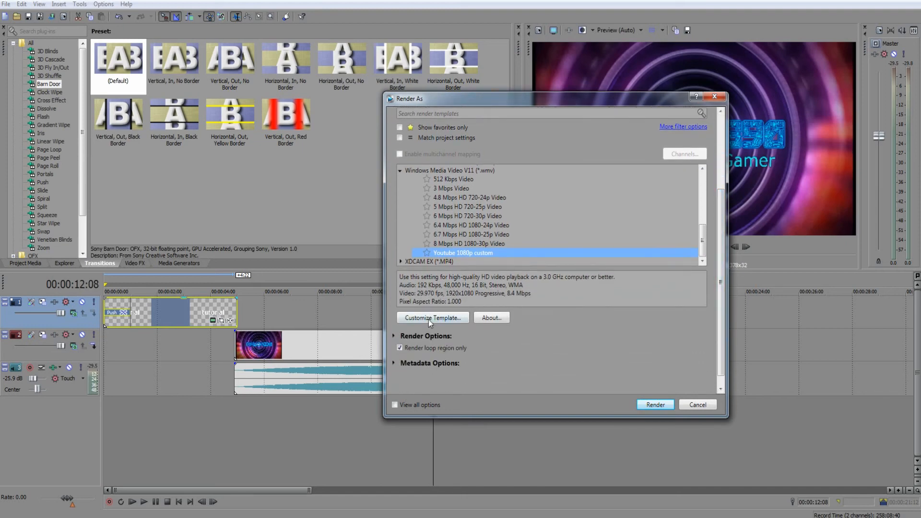
{"action": "left_click", "coordinate": [428, 318]}
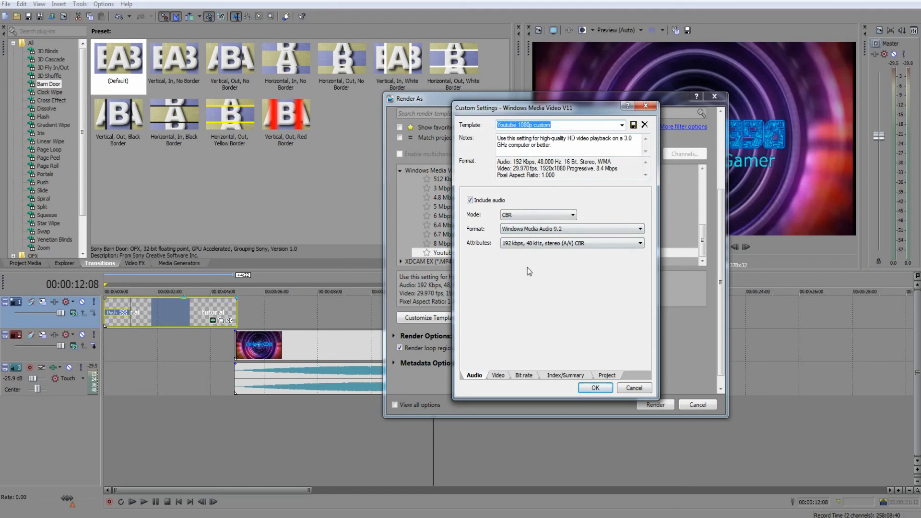
{"action": "left_click", "coordinate": [497, 376]}
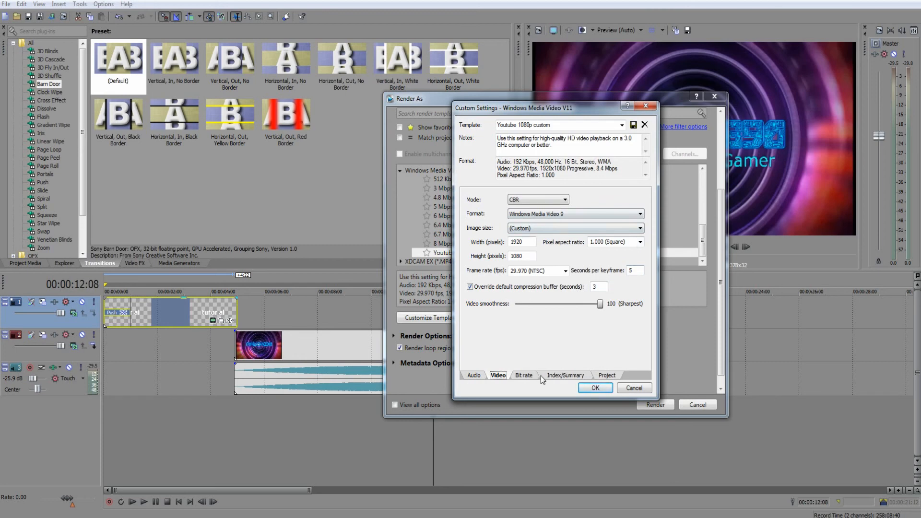
{"action": "left_click", "coordinate": [529, 376]}
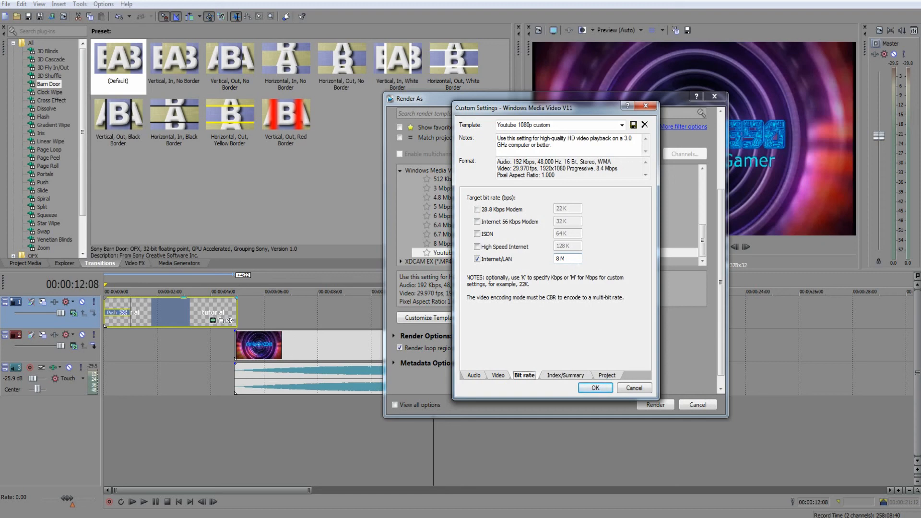
{"action": "left_click", "coordinate": [567, 376]}
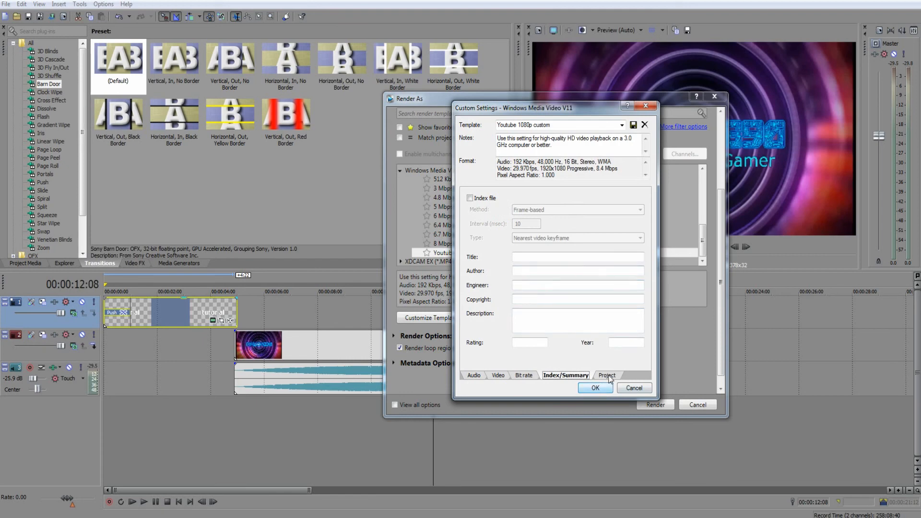
{"action": "left_click", "coordinate": [607, 375]}
{"action": "left_click", "coordinate": [572, 377]}
{"action": "left_click", "coordinate": [616, 377]}
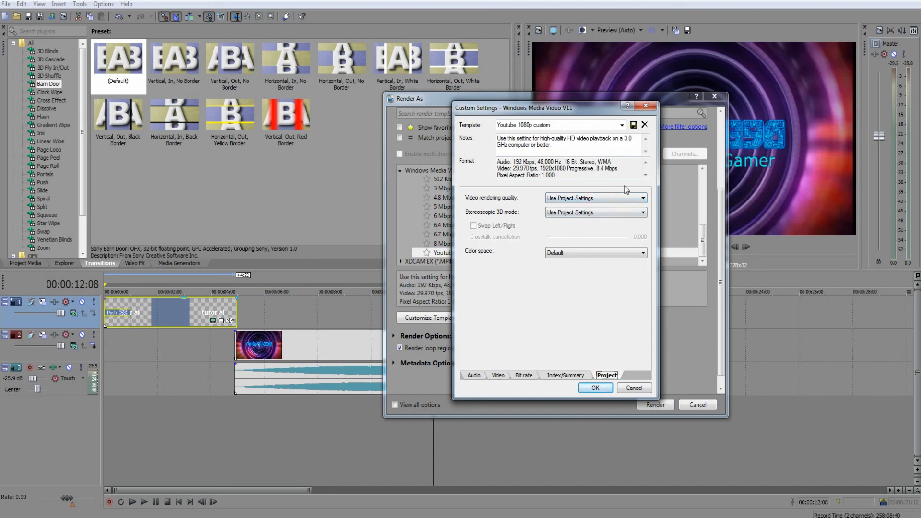
Try the Best video rendering quality in the project settings and reload the Youtube 1080p custom template
{"action": "left_click", "coordinate": [643, 198]}
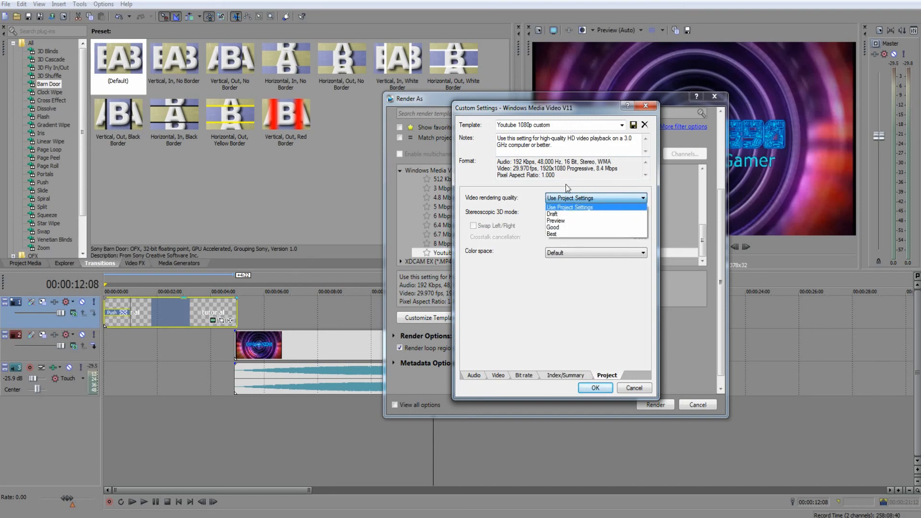
{"action": "left_click", "coordinate": [559, 234]}
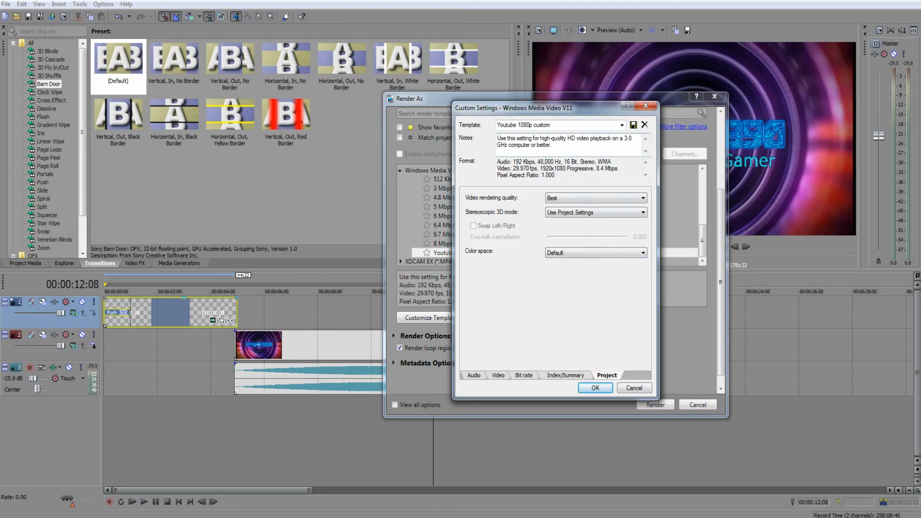
{"action": "left_click", "coordinate": [621, 125]}
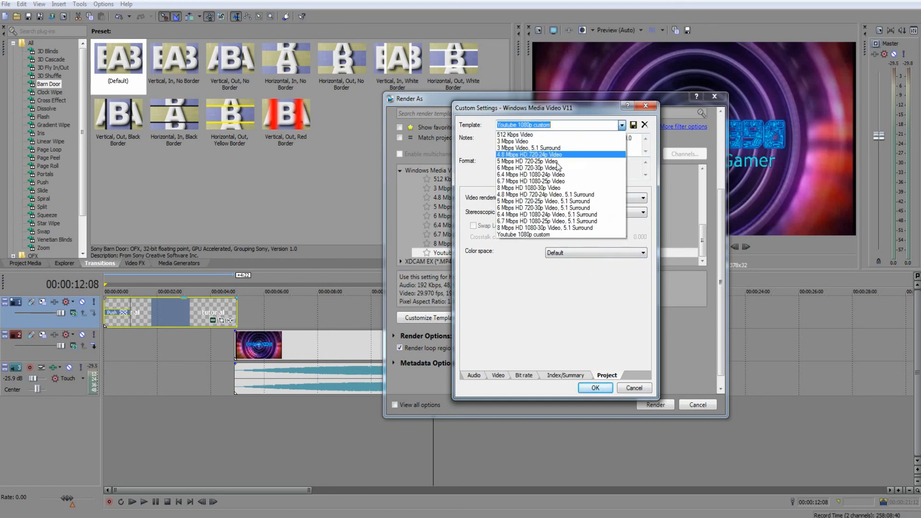
{"action": "left_click", "coordinate": [525, 235]}
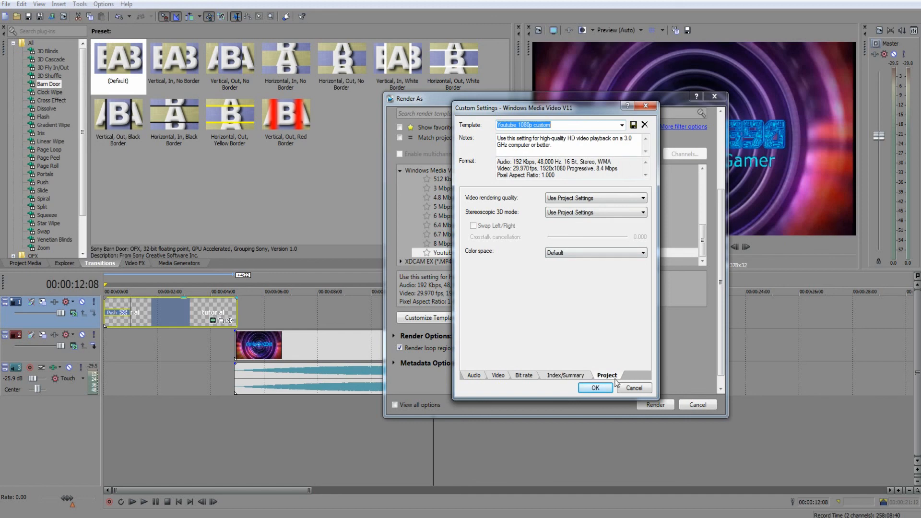
Accept the custom template settings and return to the output file's folder and name in the render settings
{"action": "left_click", "coordinate": [597, 387]}
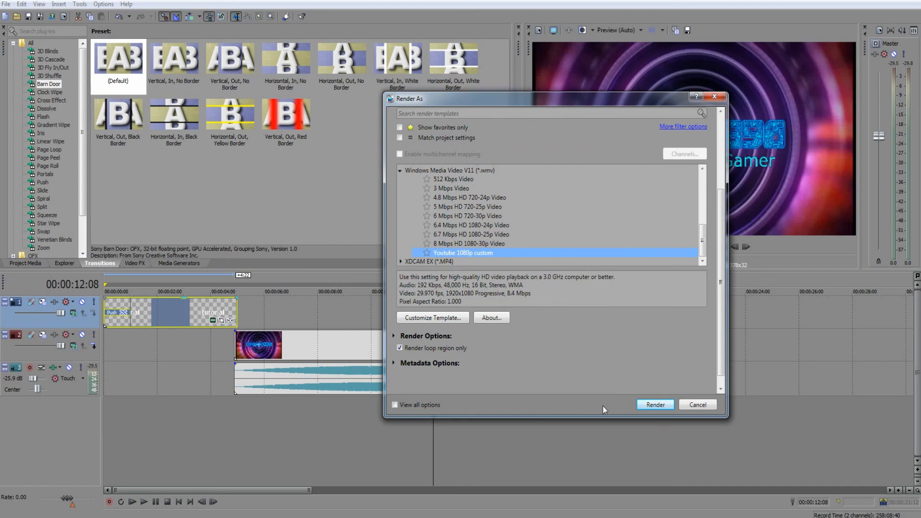
{"action": "left_click", "coordinate": [518, 113]}
{"action": "left_click_drag", "start_coordinate": [722, 237], "coordinate": [721, 163]}
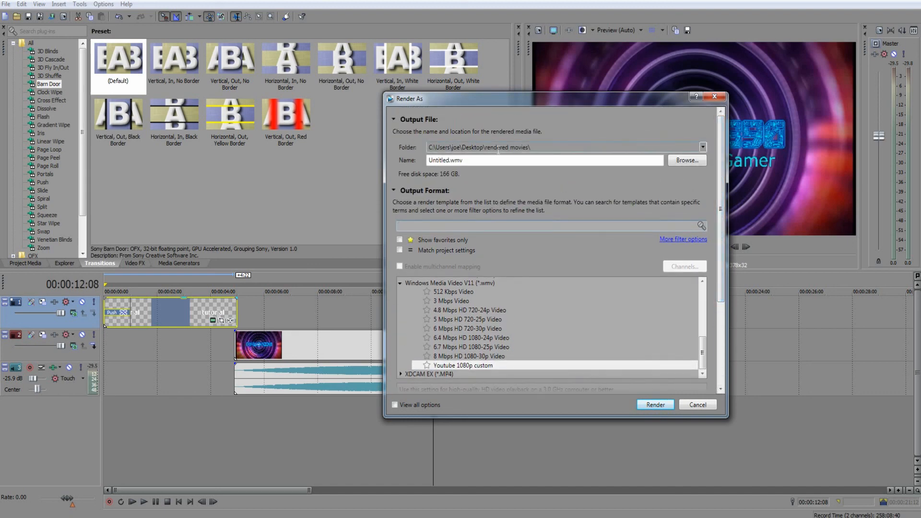